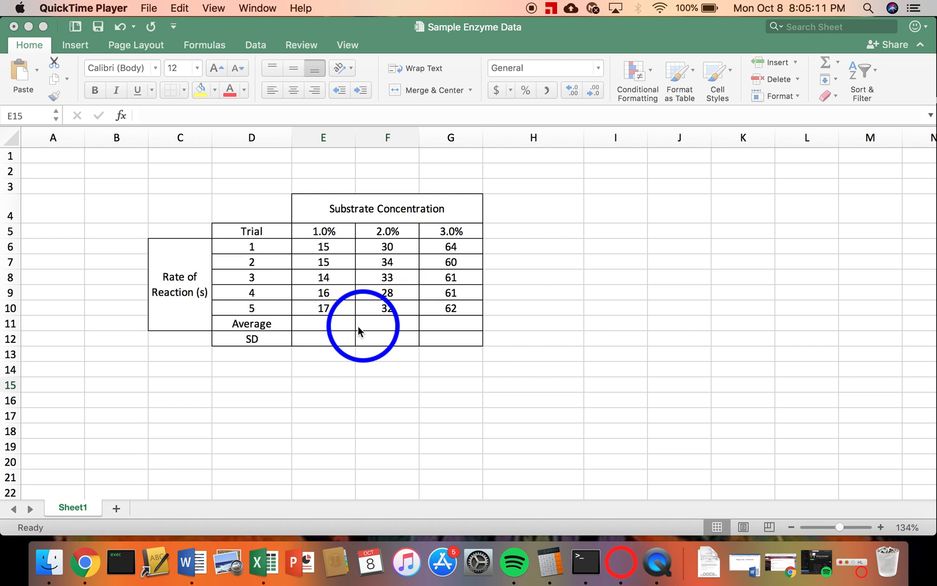
Calculate the average of the 1.0% trials in cell E11 with the AVERAGE function over E6:E10
{"action": "left_click", "coordinate": [329, 327]}
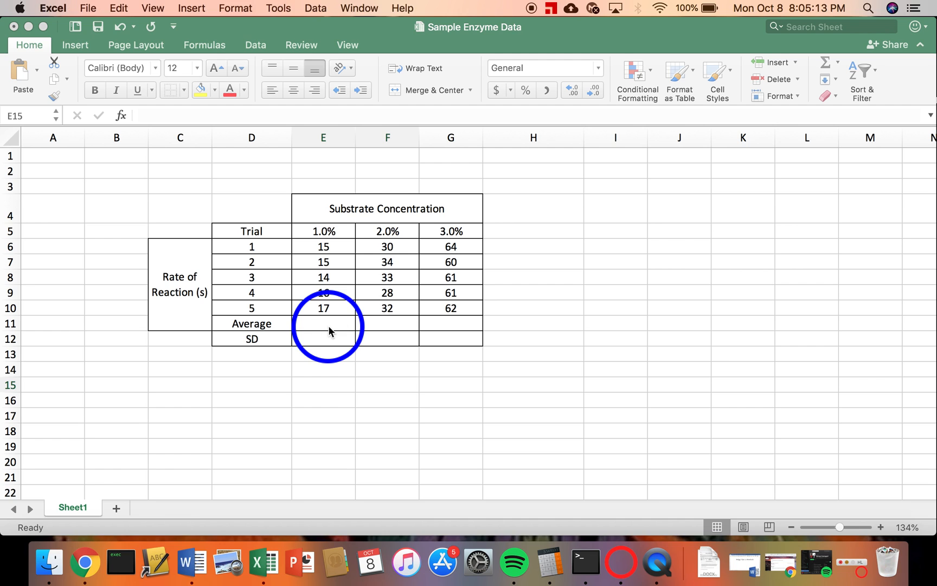
{"action": "left_click", "coordinate": [328, 327]}
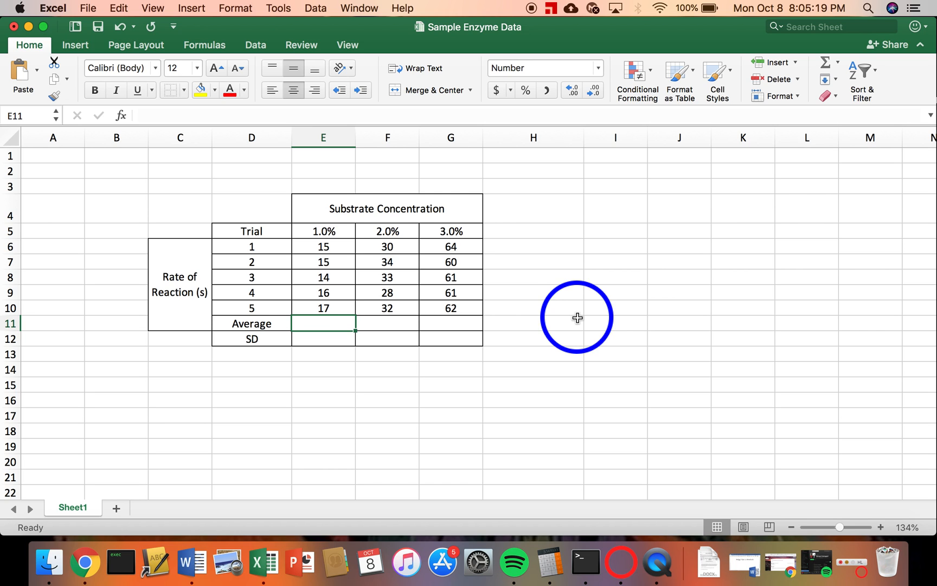
{"action": "type", "text": "="}
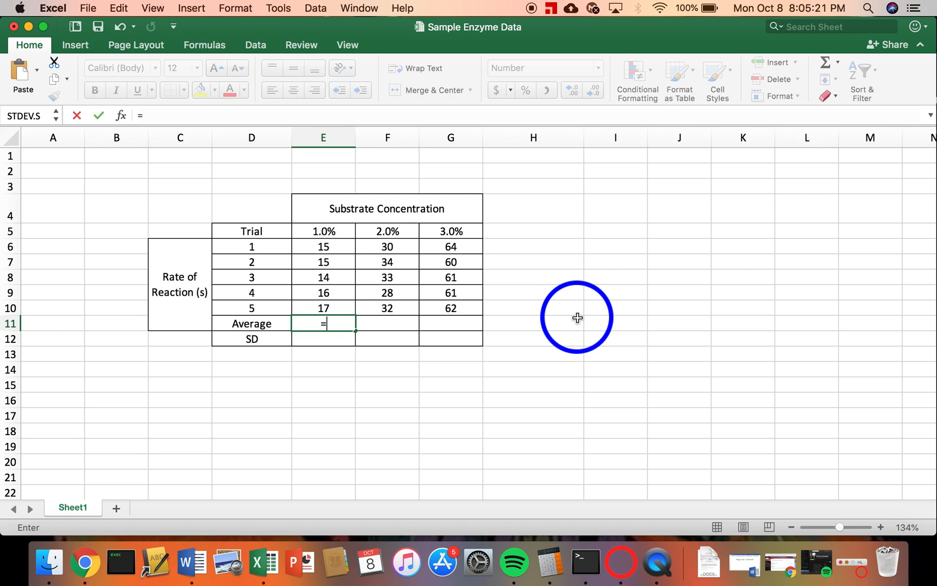
{"action": "type", "text": "average"}
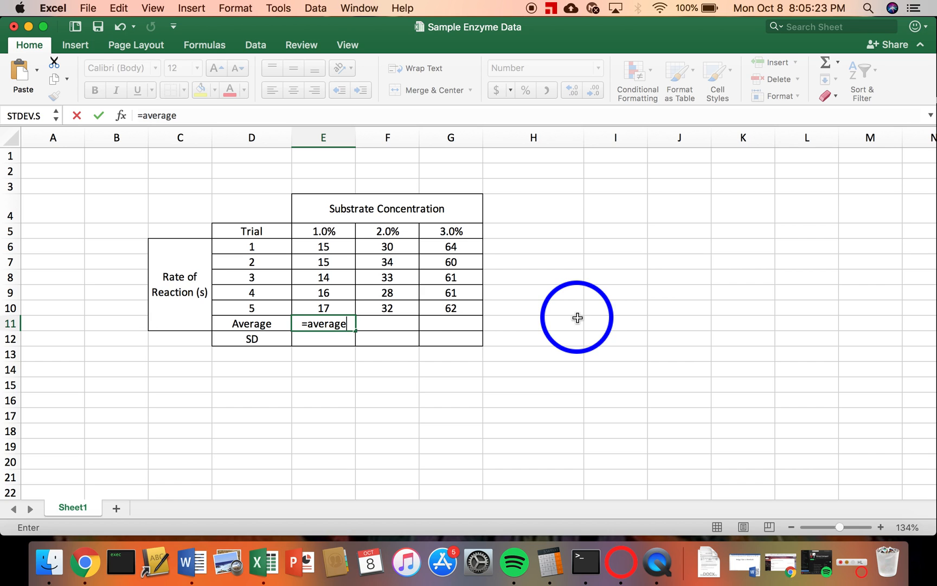
{"action": "type", "text": "("}
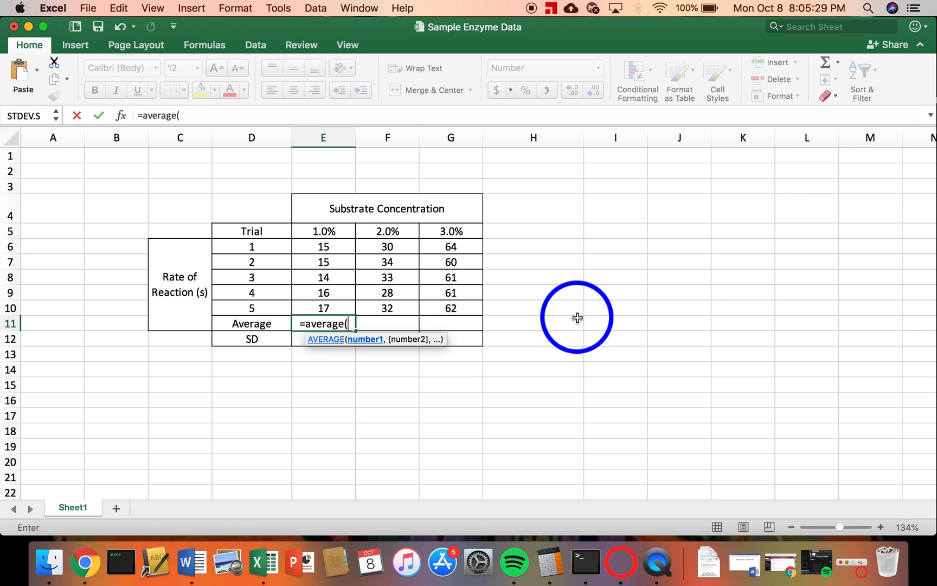
{"action": "left_click_drag", "start_coordinate": [330, 248], "coordinate": [329, 307]}
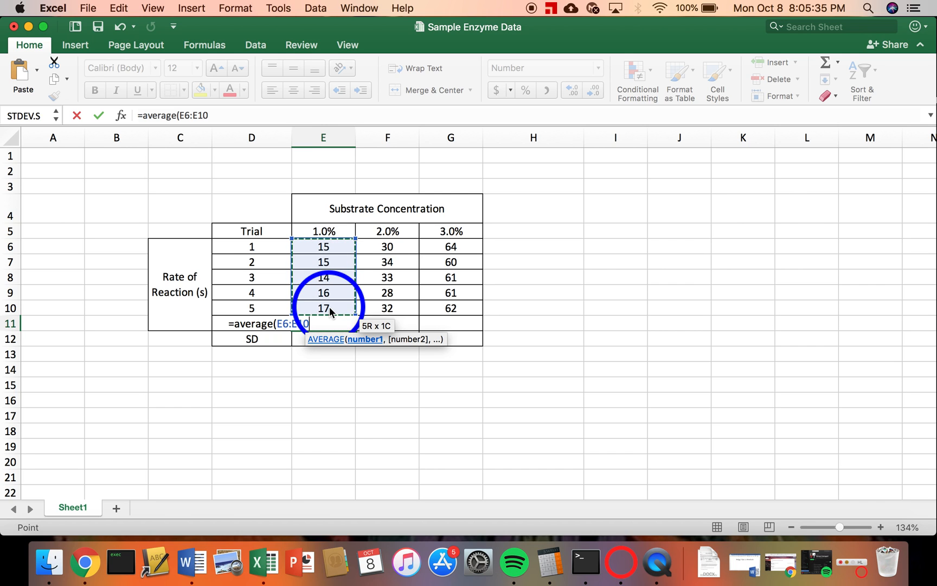
{"action": "key", "text": "Return"}
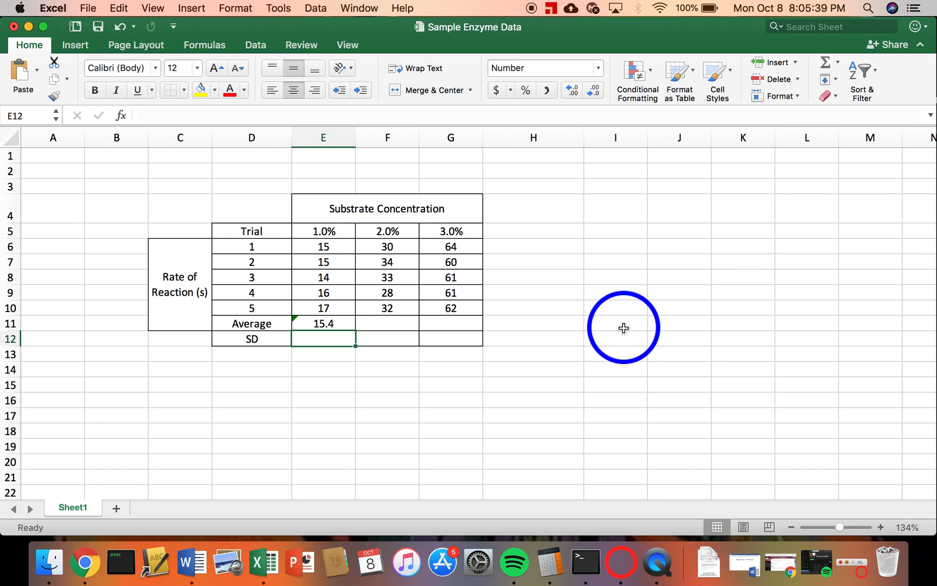
Calculate the average of the 2.0% trials in cell F11 with the AVERAGE function over F6:F10
{"action": "left_click", "coordinate": [396, 326]}
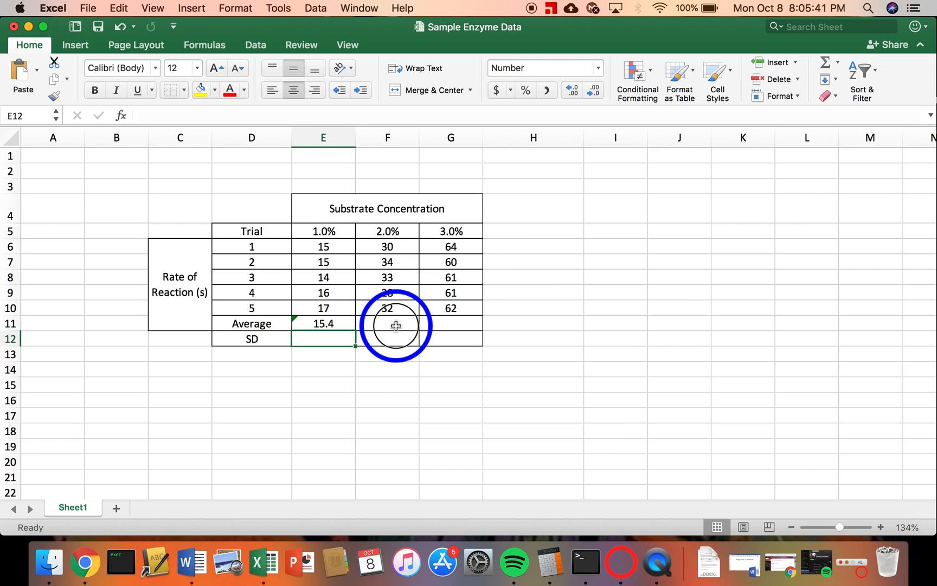
{"action": "type", "text": "=ave"}
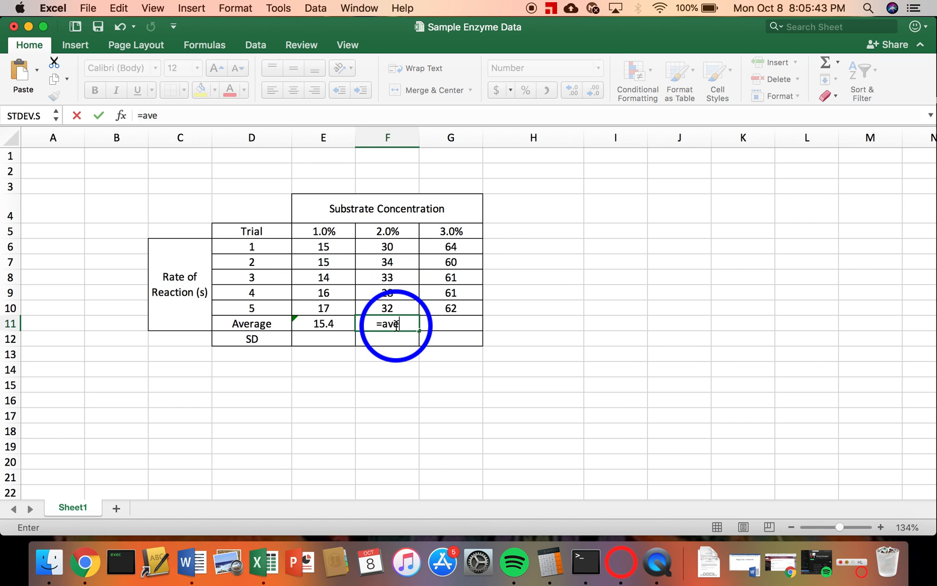
{"action": "type", "text": "rage("}
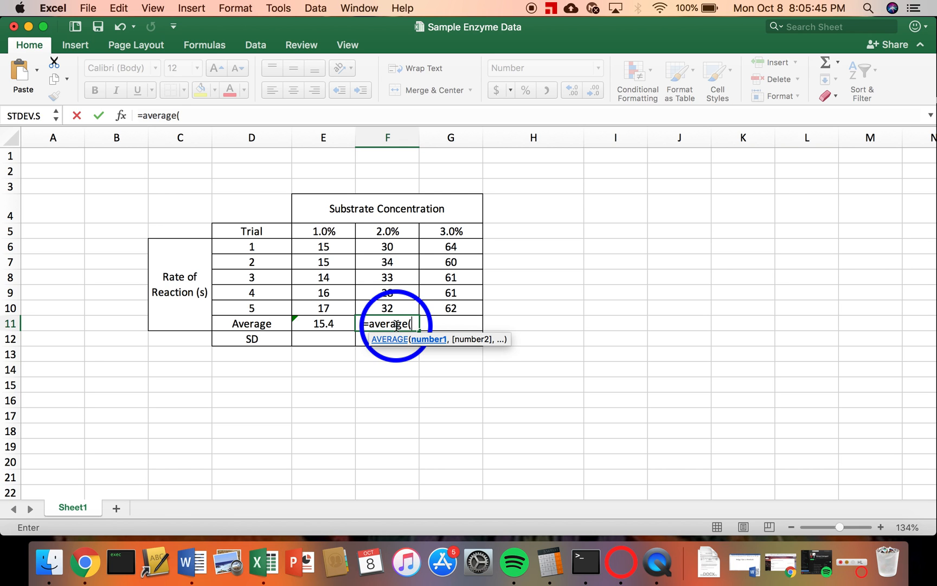
{"action": "left_click_drag", "start_coordinate": [388, 246], "coordinate": [393, 307]}
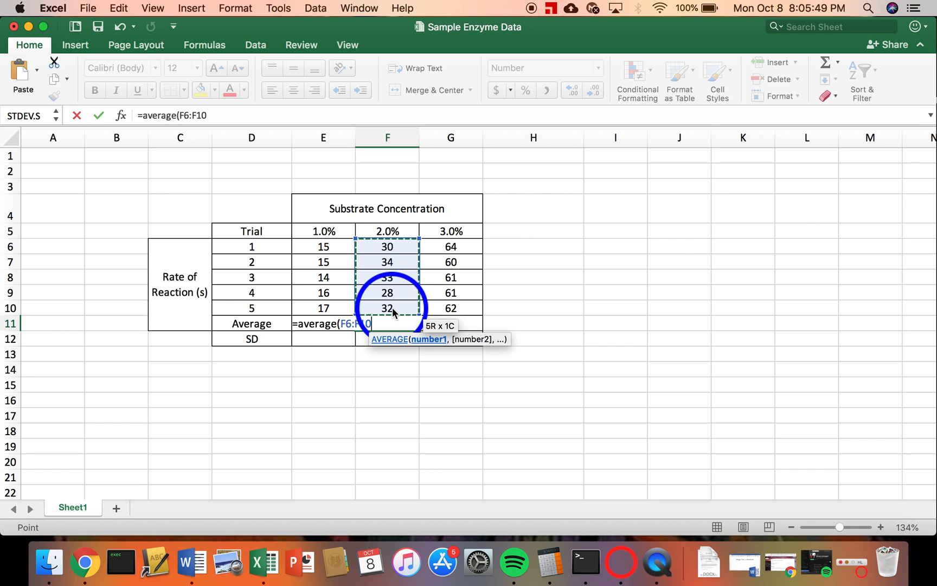
{"action": "key", "text": "Return"}
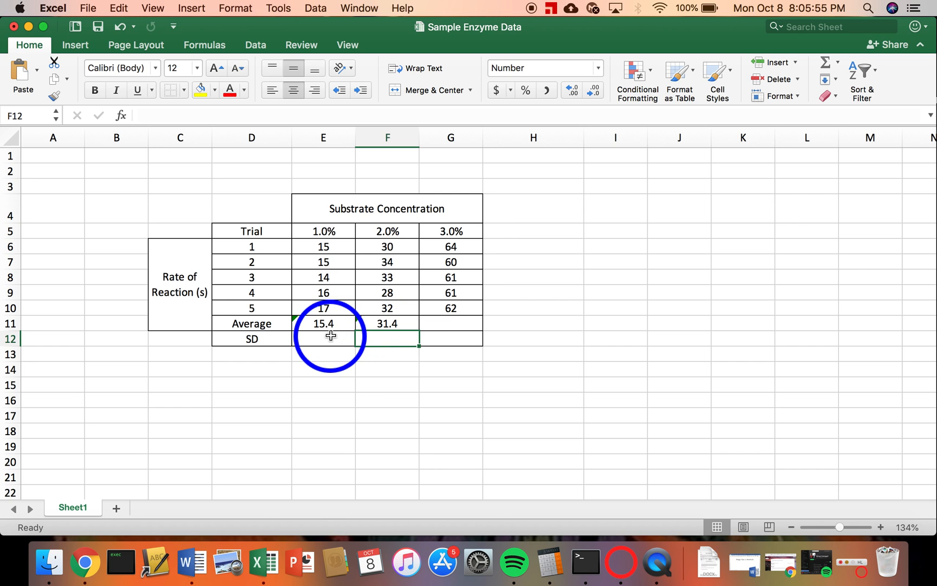
Fill the average formula from F11 across to G11 for the 3.0% concentration
{"action": "left_click", "coordinate": [387, 326]}
{"action": "mouse_move", "coordinate": [417, 329]}
{"action": "left_mouse_down"}
{"action": "mouse_move", "coordinate": [420, 339]}
{"action": "mouse_move", "coordinate": [420, 330]}
{"action": "left_mouse_up"}
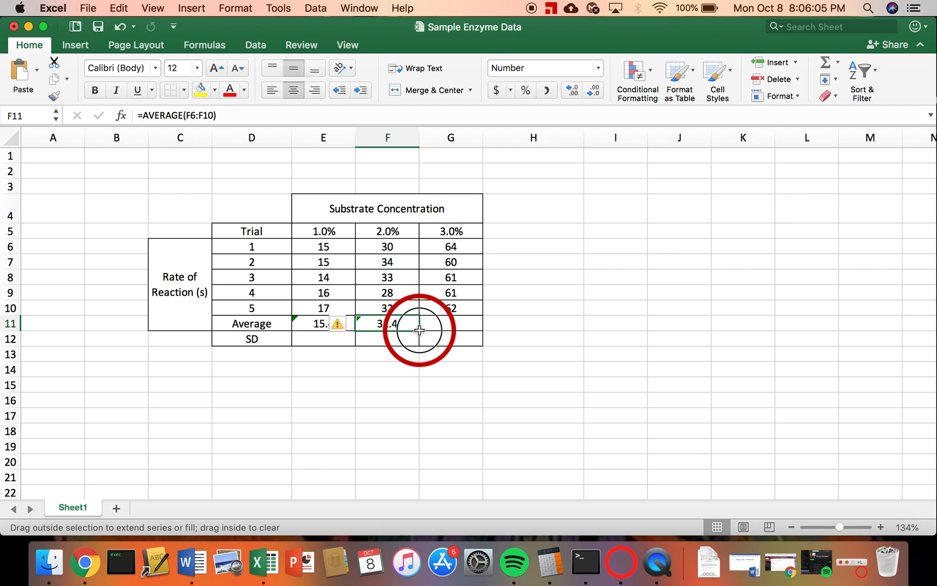
{"action": "left_click", "coordinate": [459, 329]}
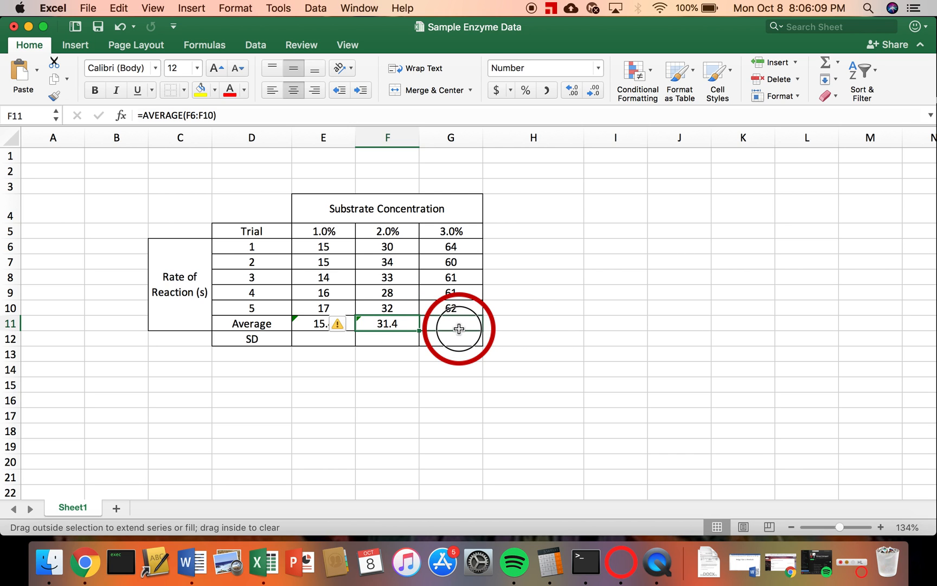
{"action": "left_click", "coordinate": [458, 328]}
{"action": "left_click_drag", "start_coordinate": [459, 328], "coordinate": [458, 327]}
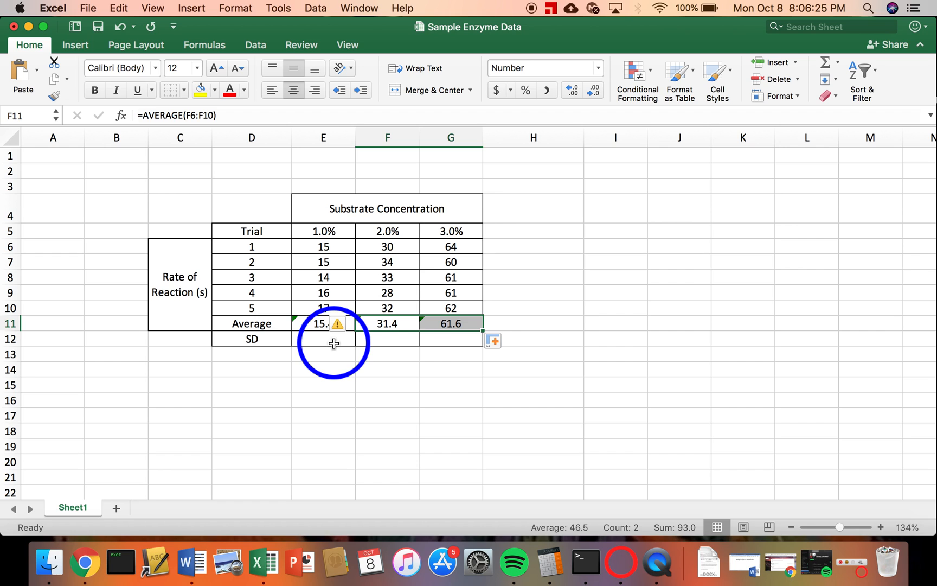
Calculate the sample standard deviation of the 1.0% trials in cell E12 with STDEV.S over E6:E10
{"action": "left_click", "coordinate": [334, 343]}
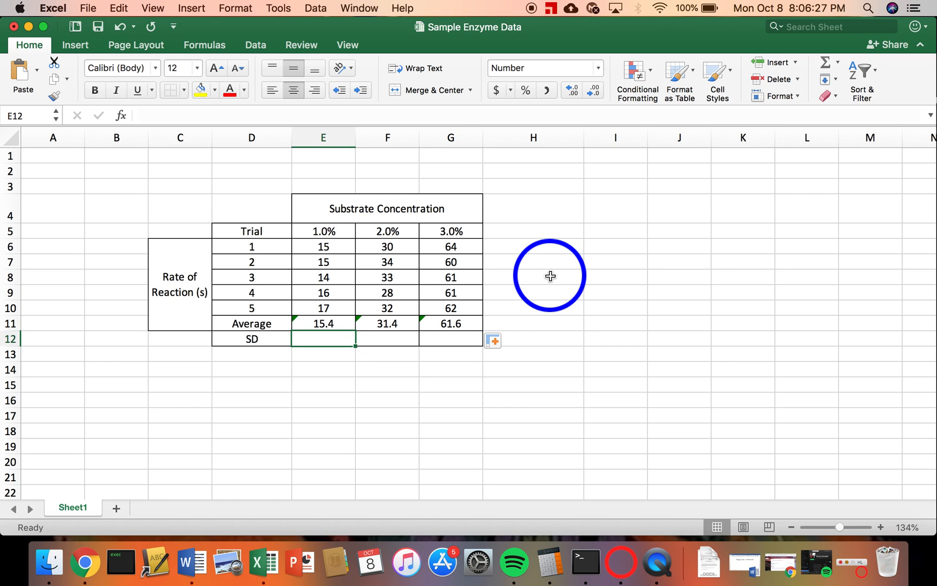
{"action": "type", "text": "=stdev.s"}
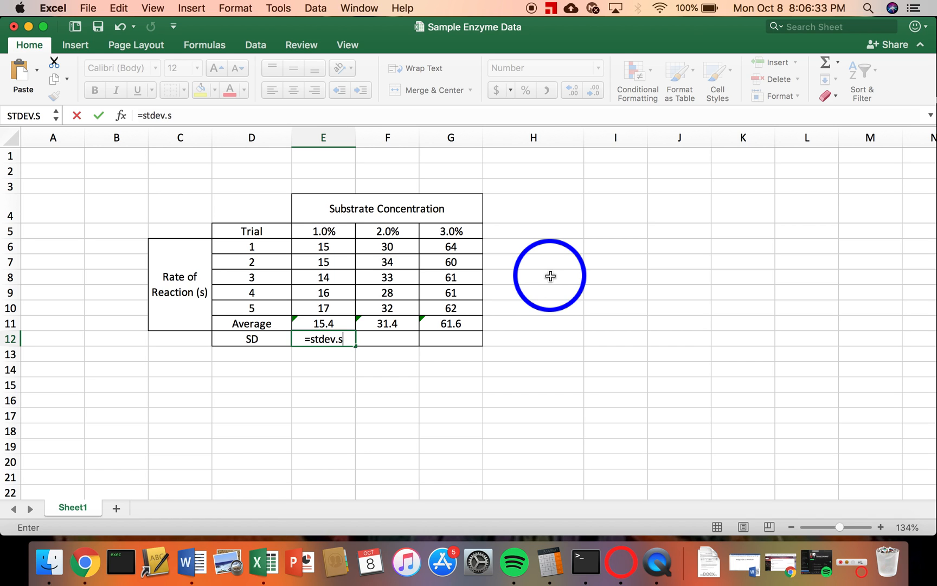
{"action": "type", "text": "("}
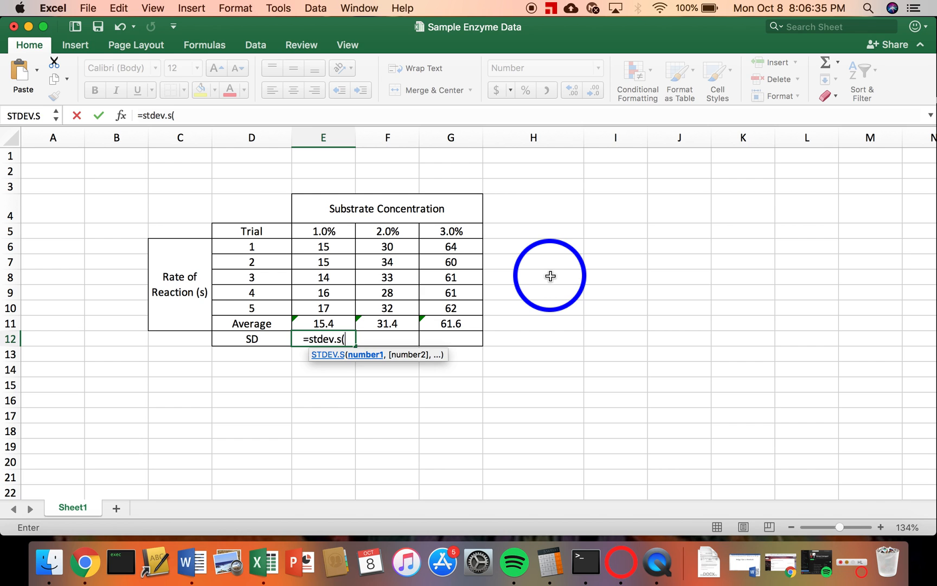
{"action": "left_click_drag", "start_coordinate": [326, 250], "coordinate": [327, 307]}
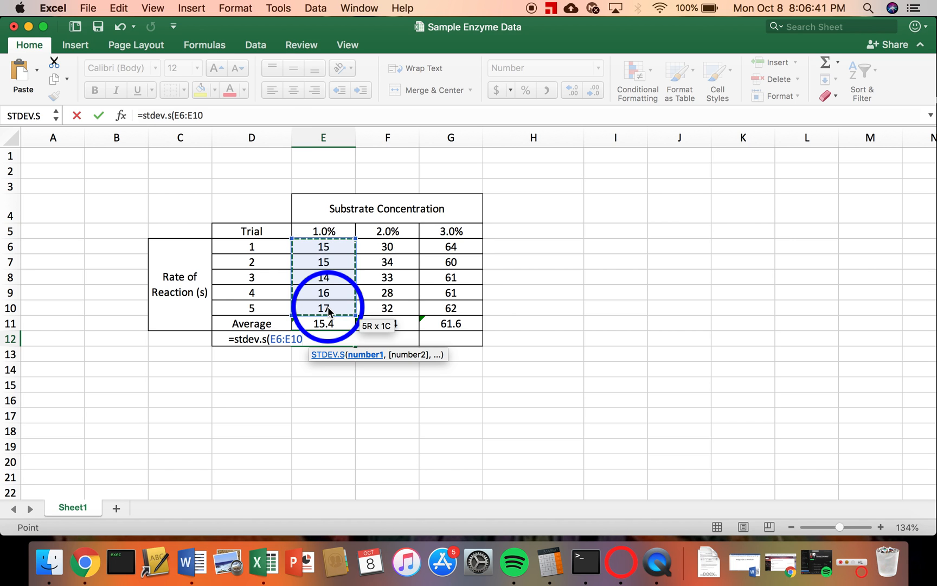
{"action": "key", "text": "Return"}
{"action": "left_click", "coordinate": [571, 314]}
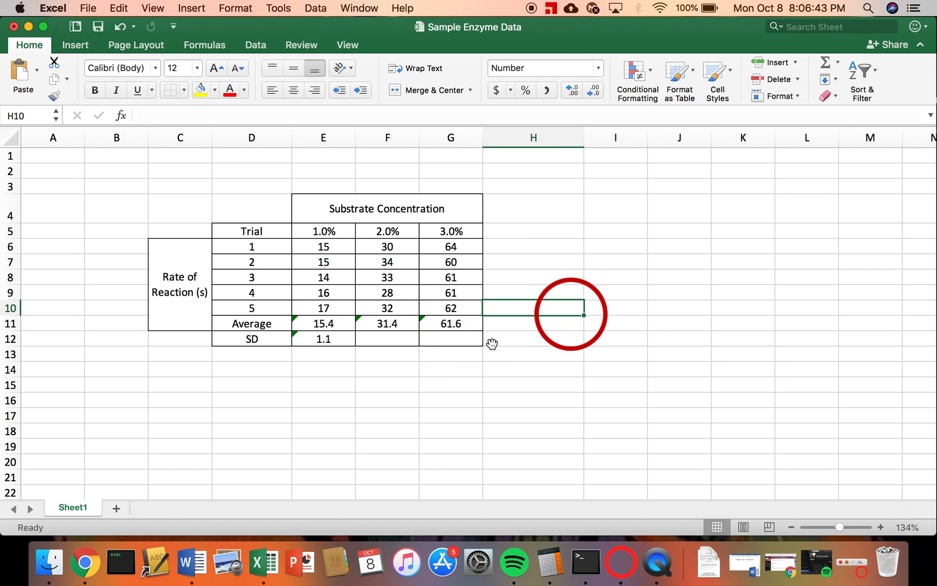
Fill the standard deviation formula from E12 across to G12 for the 2.0% and 3.0% concentrations
{"action": "left_click", "coordinate": [345, 342]}
{"action": "left_click_drag", "start_coordinate": [355, 347], "coordinate": [471, 341]}
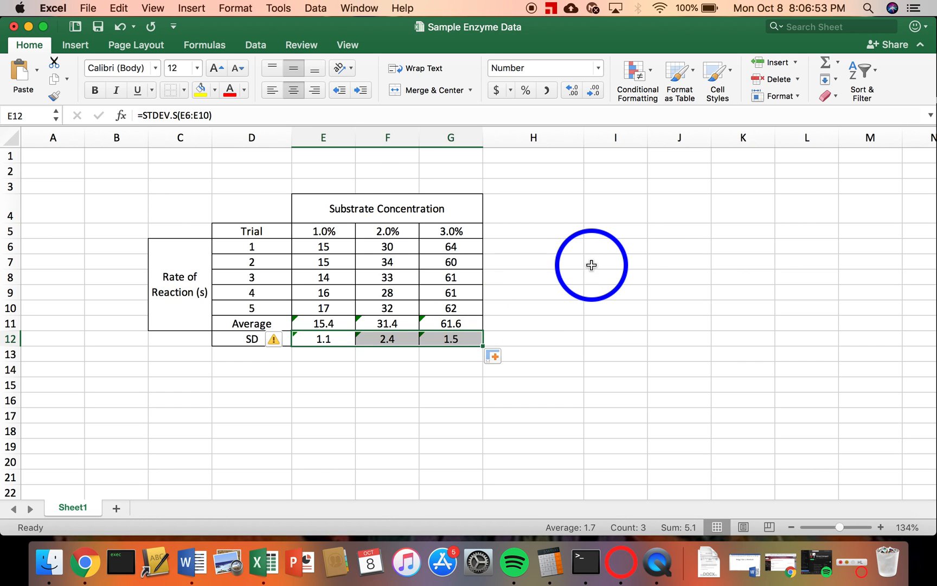
{"action": "left_click", "coordinate": [591, 265]}
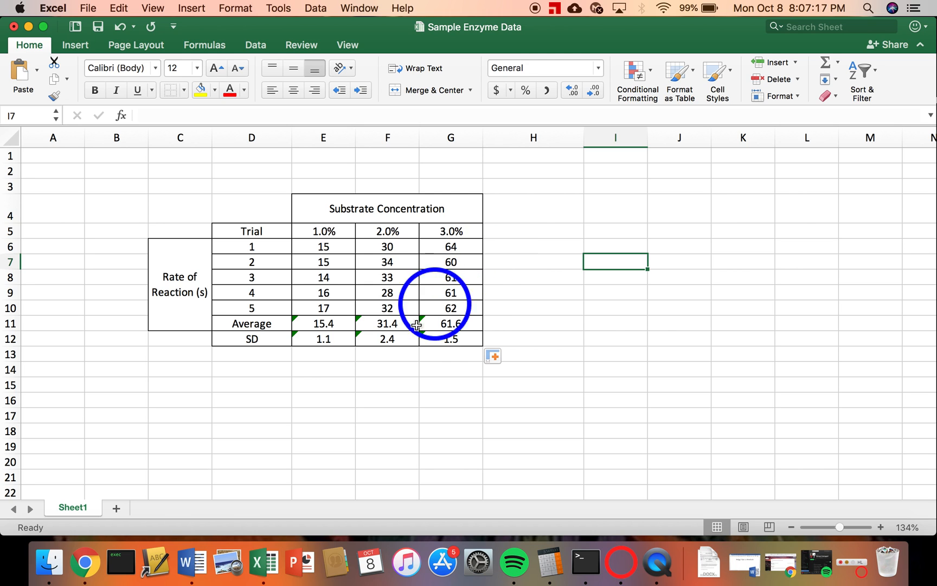
Enter the headings "x-axis" in cell E15 and "y-axis" in cell F15 below the data table
{"action": "left_click", "coordinate": [337, 388]}
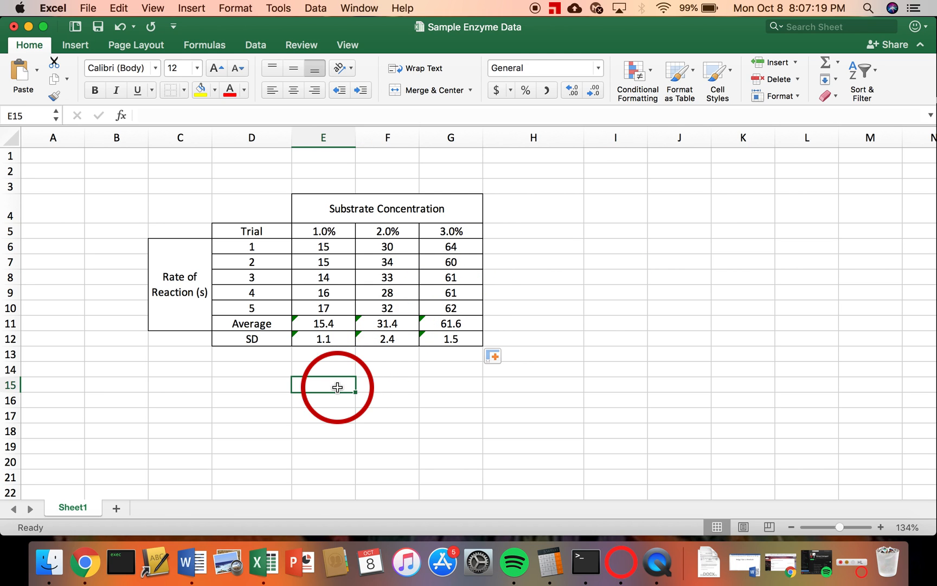
{"action": "type", "text": "x-axis"}
{"action": "left_click", "coordinate": [391, 386]}
{"action": "type", "text": "y-axix"}
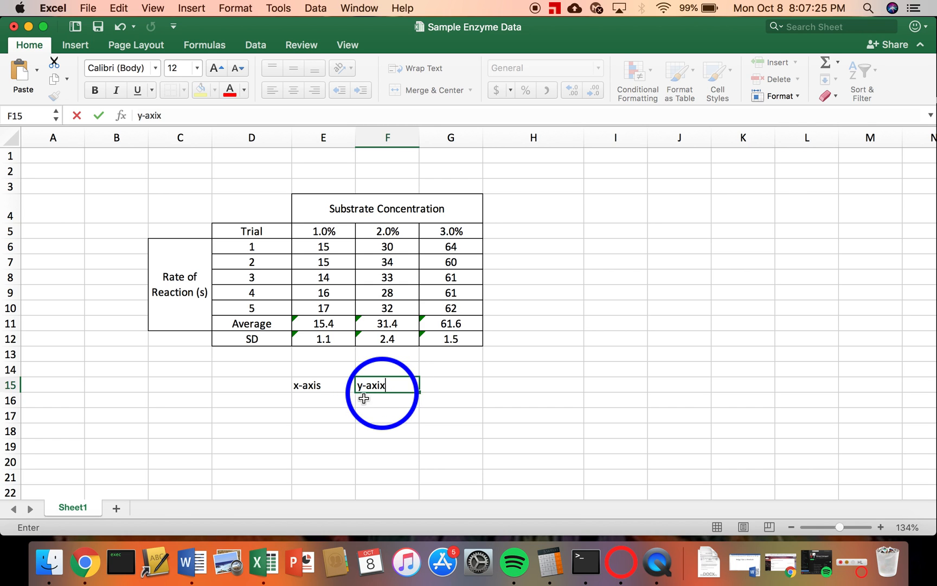
{"action": "key", "text": "BackSpace"}
{"action": "type", "text": "s"}
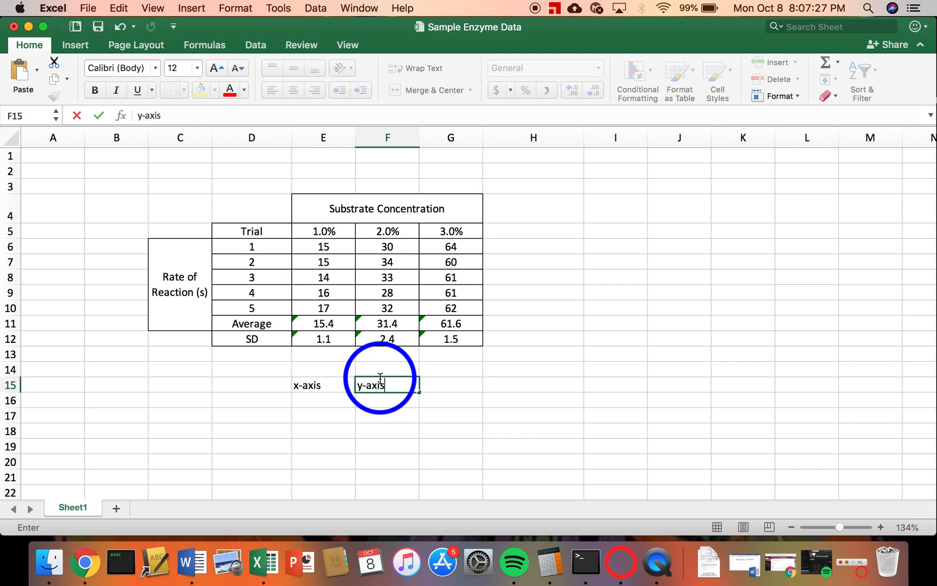
Enter the concentrations 1, 2 and 3 in cells E16 to E18 under the x-axis heading
{"action": "left_click", "coordinate": [332, 403]}
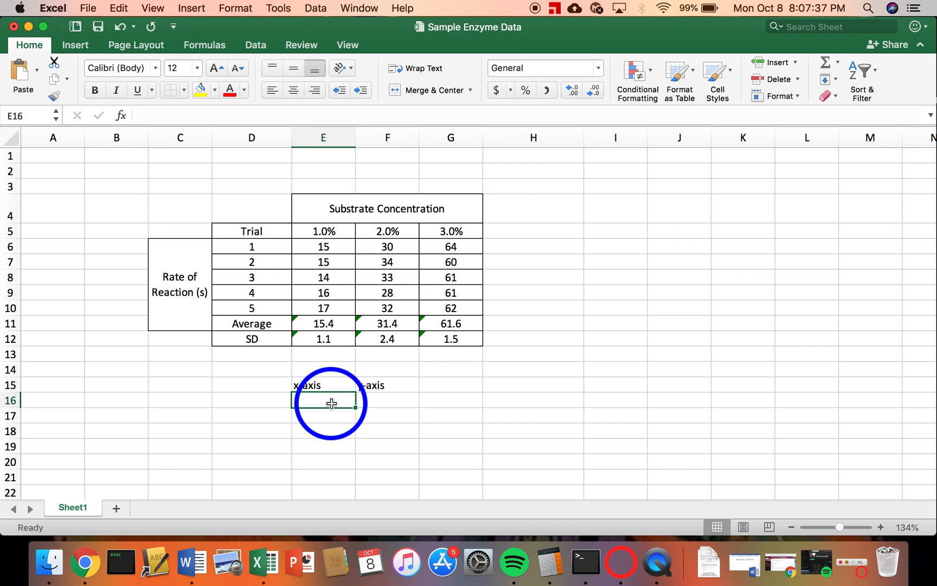
{"action": "type", "text": "1"}
{"action": "key", "text": "Return"}
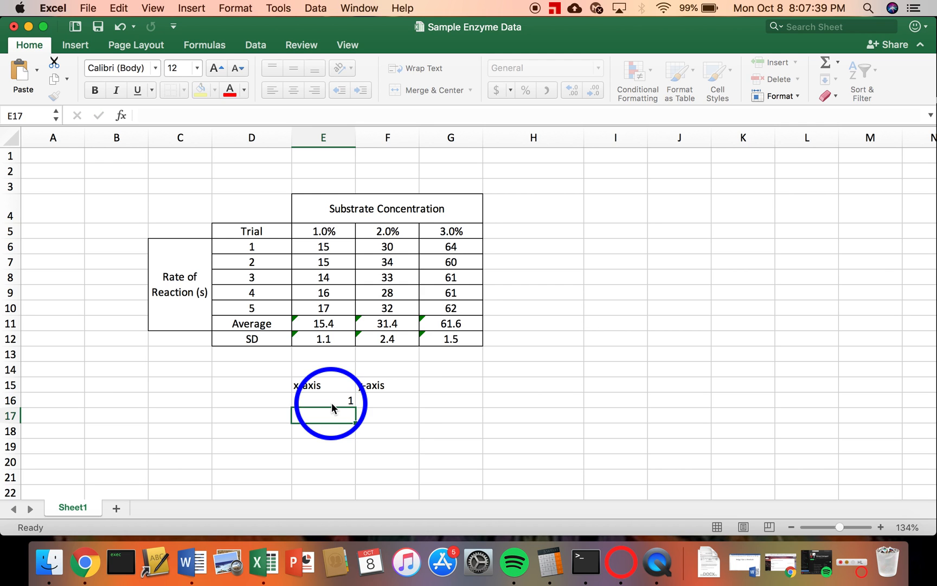
{"action": "type", "text": "2"}
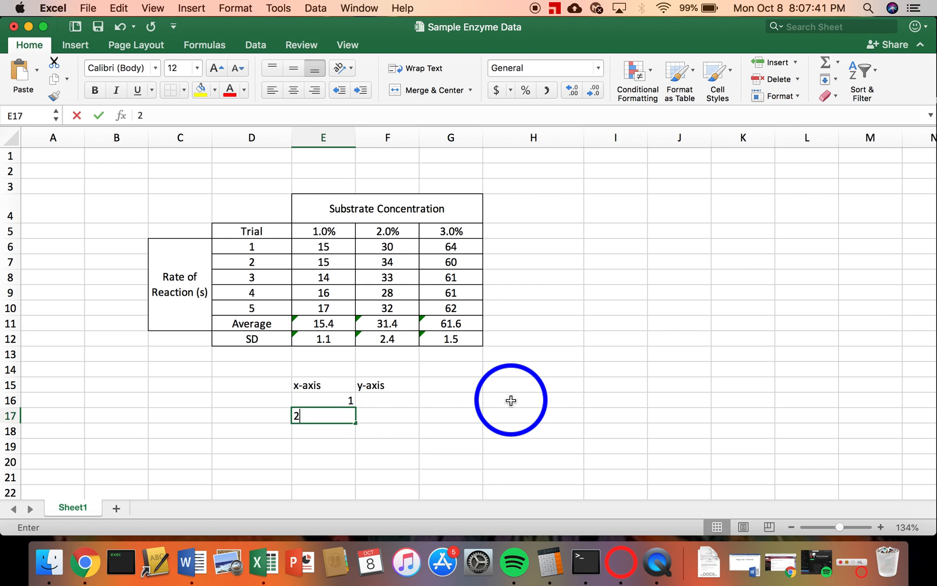
{"action": "key", "text": "Return"}
{"action": "type", "text": "3"}
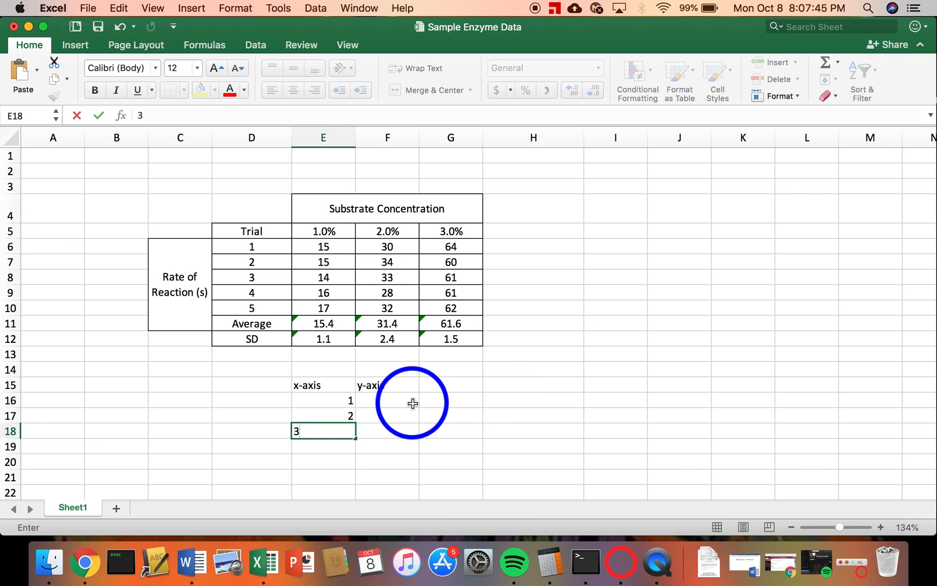
Enter the averages 15.4, 31.4 and 61.6 in cells F16 to F18 under the y-axis heading
{"action": "left_click", "coordinate": [411, 403]}
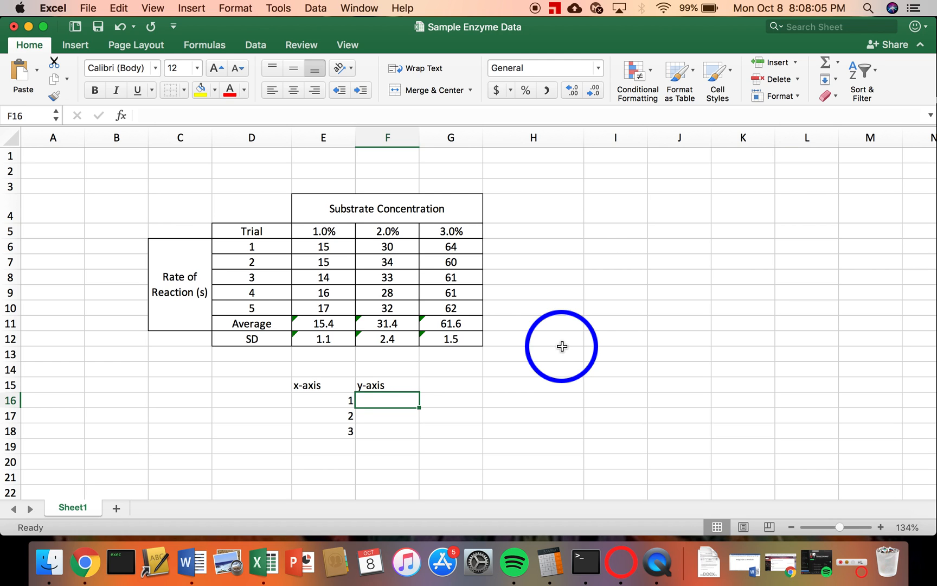
{"action": "type", "text": "15."}
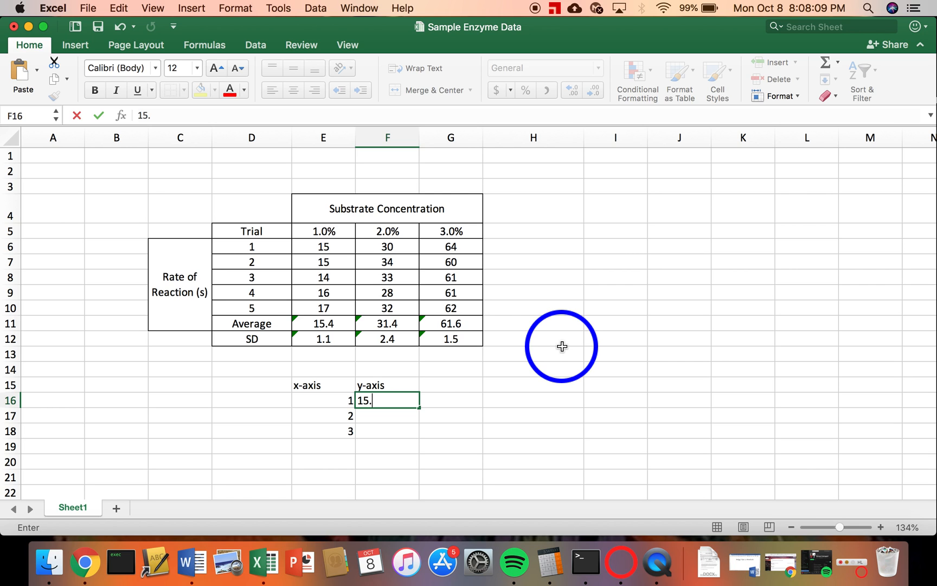
{"action": "type", "text": "4"}
{"action": "key", "text": "Return"}
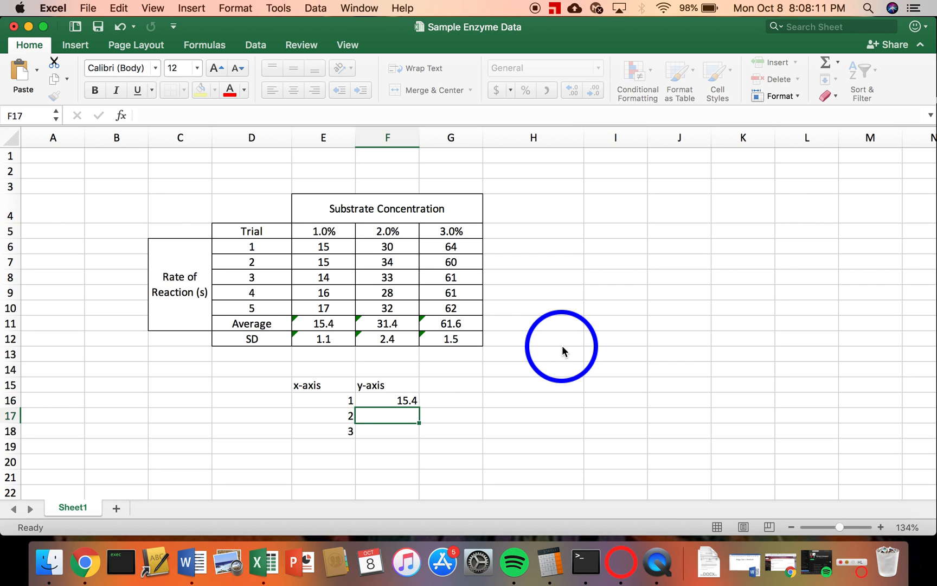
{"action": "type", "text": "31.4"}
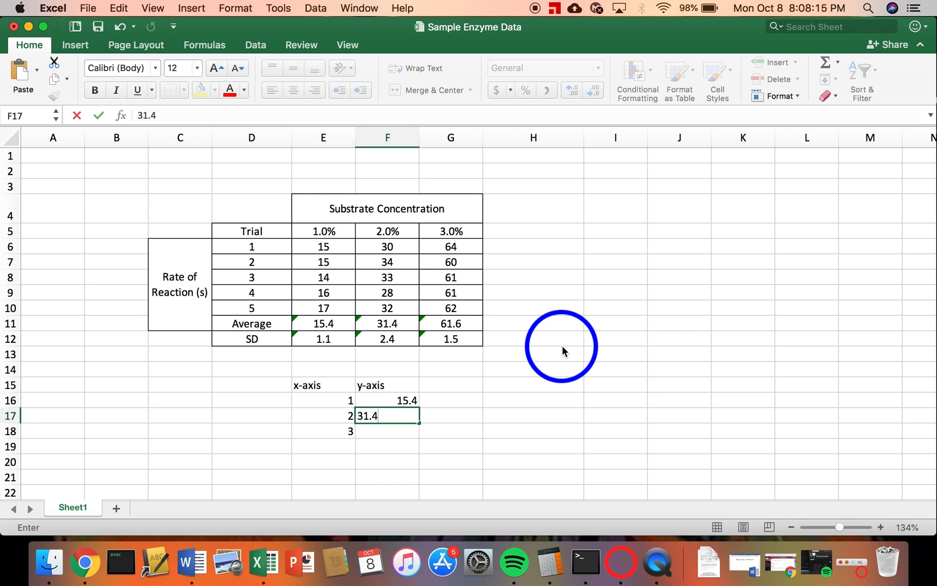
{"action": "key", "text": "Return"}
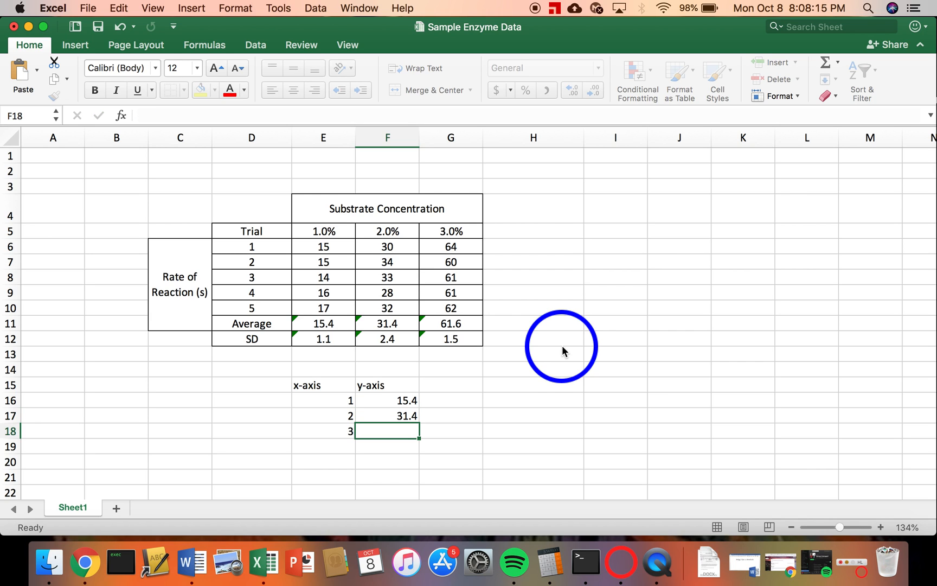
{"action": "type", "text": "61.6"}
{"action": "left_click", "coordinate": [568, 427]}
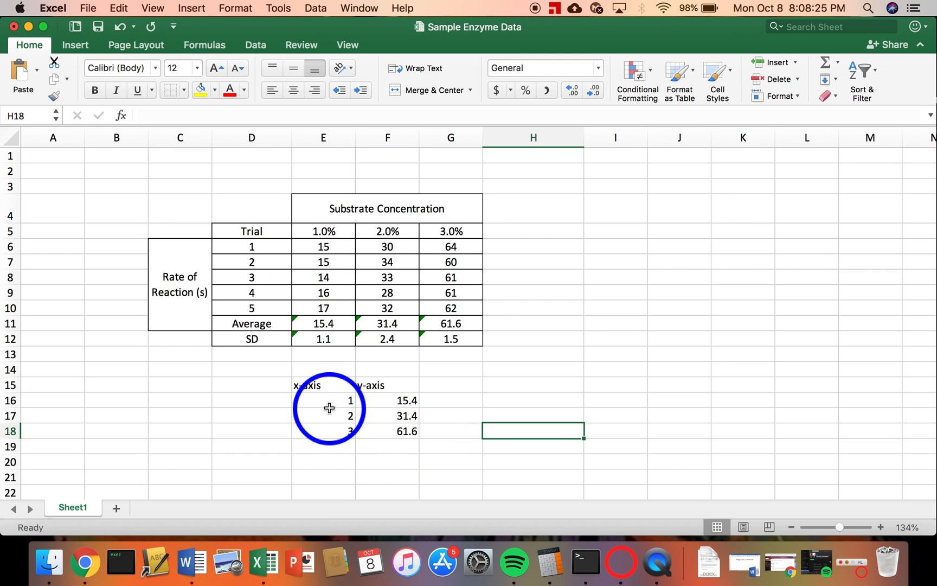
Insert a scatter chart with smooth lines and markers from E16:F18 and place it beside the data table
{"action": "left_click_drag", "start_coordinate": [326, 401], "coordinate": [393, 431]}
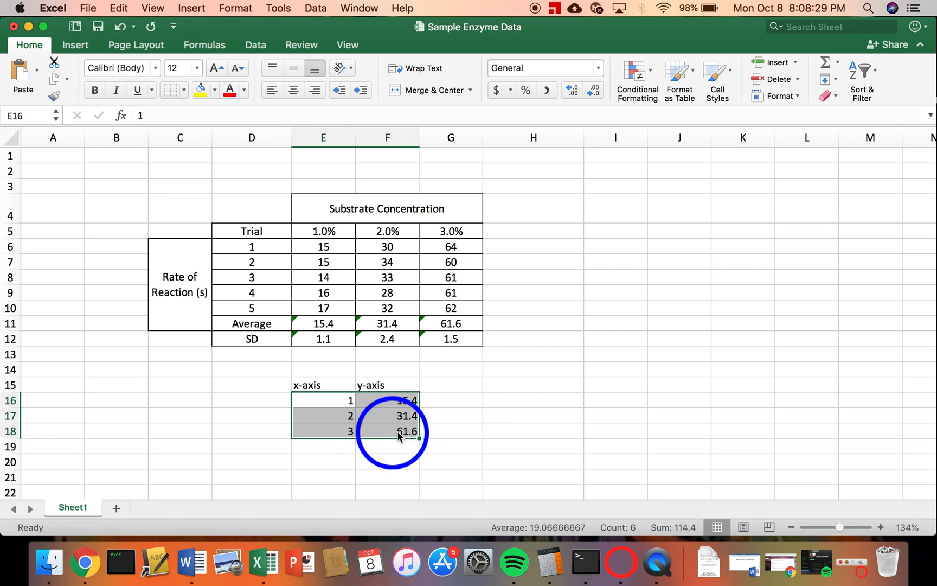
{"action": "left_click", "coordinate": [84, 48]}
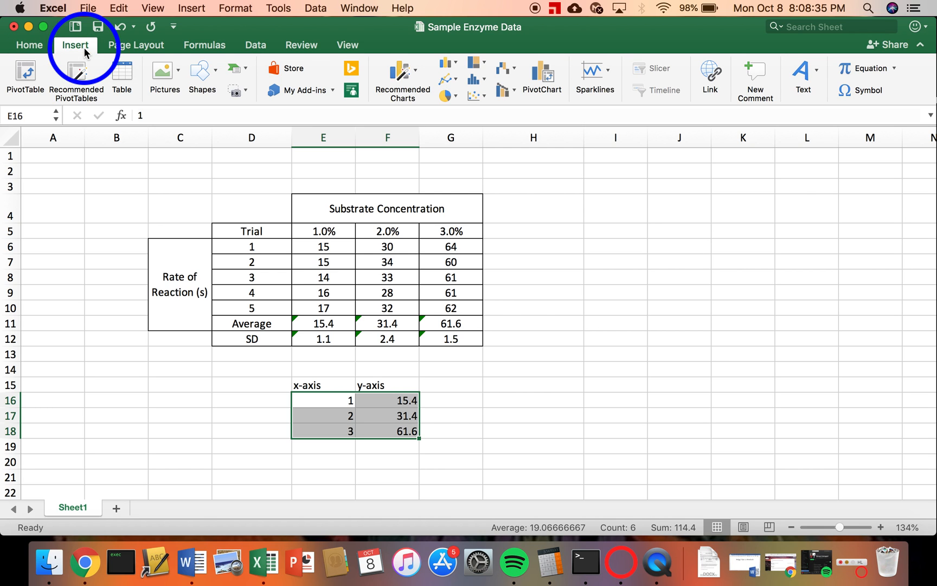
{"action": "left_click", "coordinate": [475, 96]}
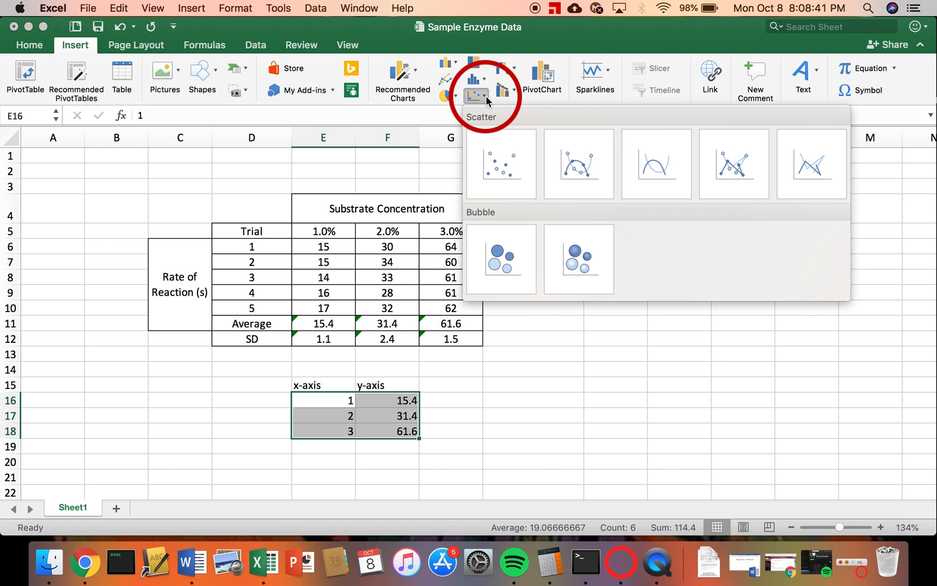
{"action": "left_click", "coordinate": [581, 168]}
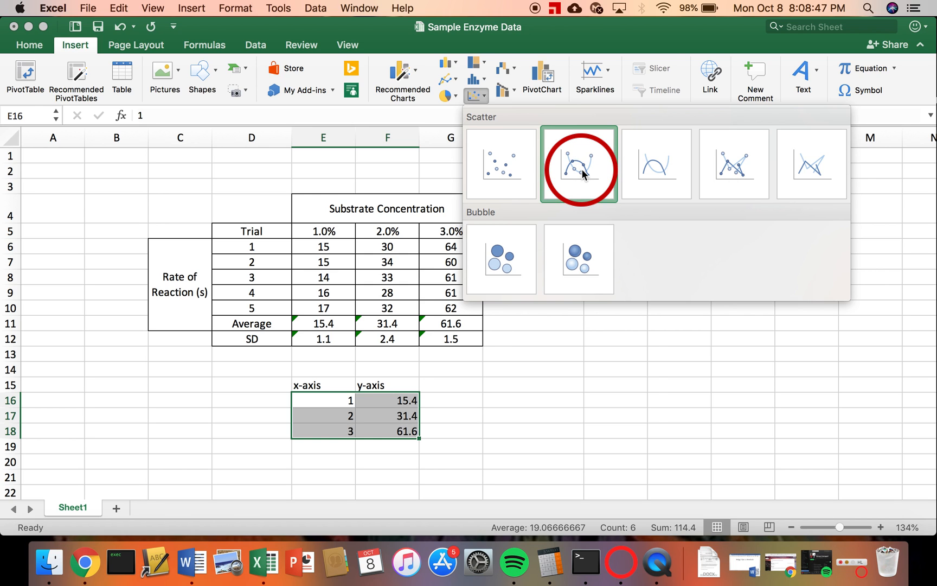
{"action": "left_click_drag", "start_coordinate": [546, 215], "coordinate": [732, 194]}
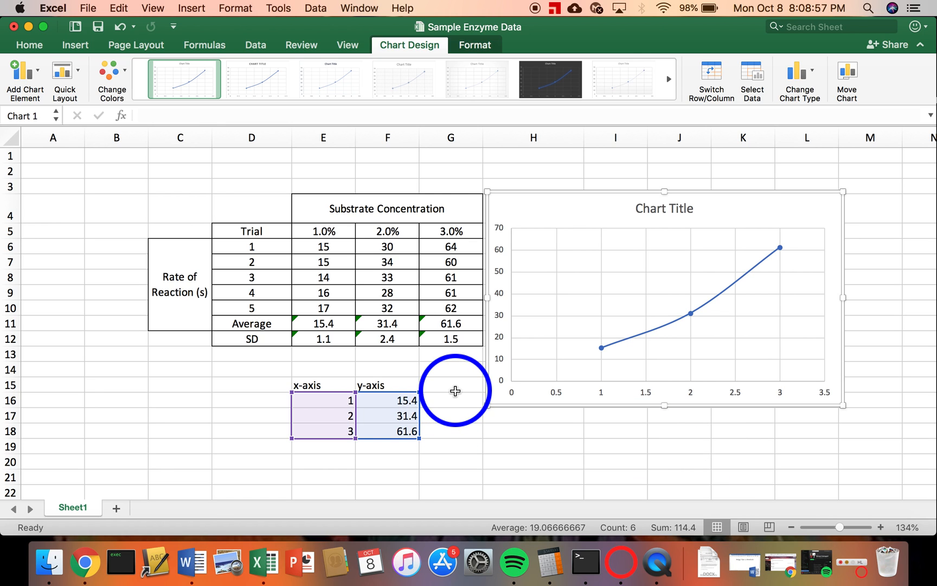
Add the heading "SD" in cell G15 and calculate the sample standard deviation of E6:E10 in G16 with STDEV.S
{"action": "left_click", "coordinate": [455, 389]}
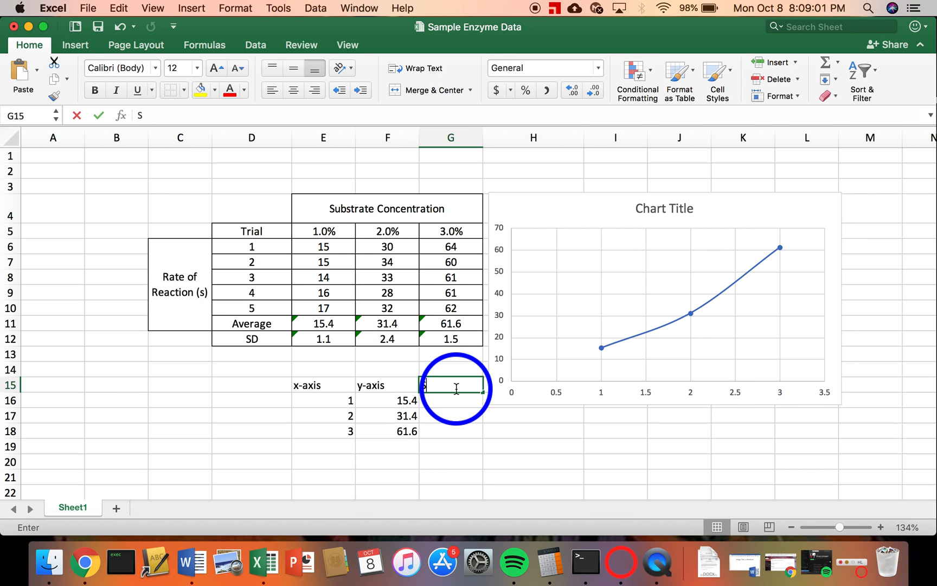
{"action": "type", "text": "SD"}
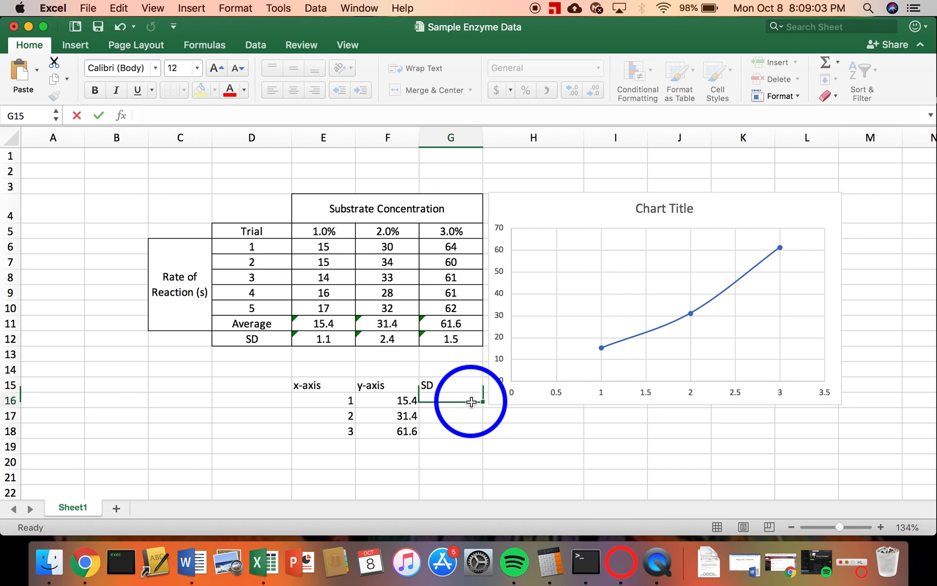
{"action": "left_click", "coordinate": [471, 402]}
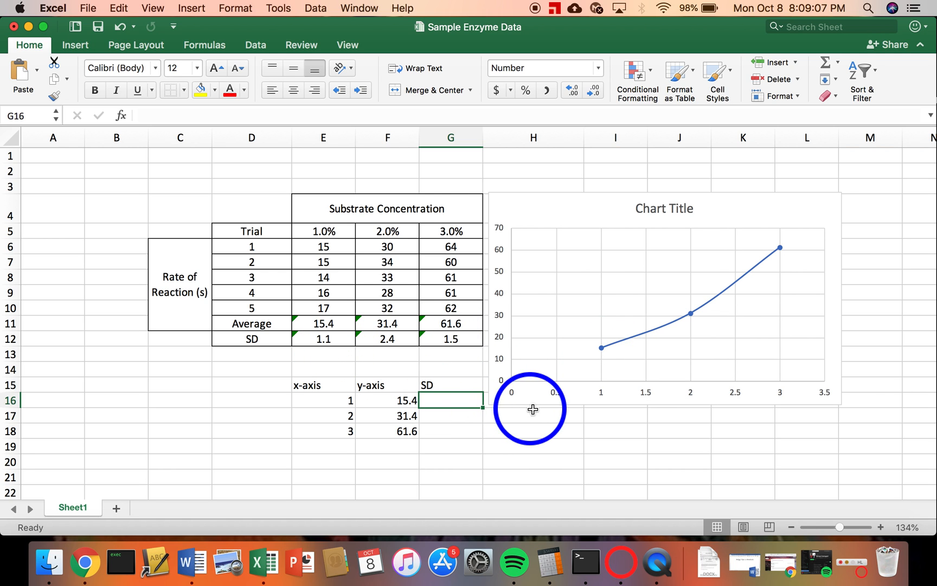
{"action": "type", "text": "="}
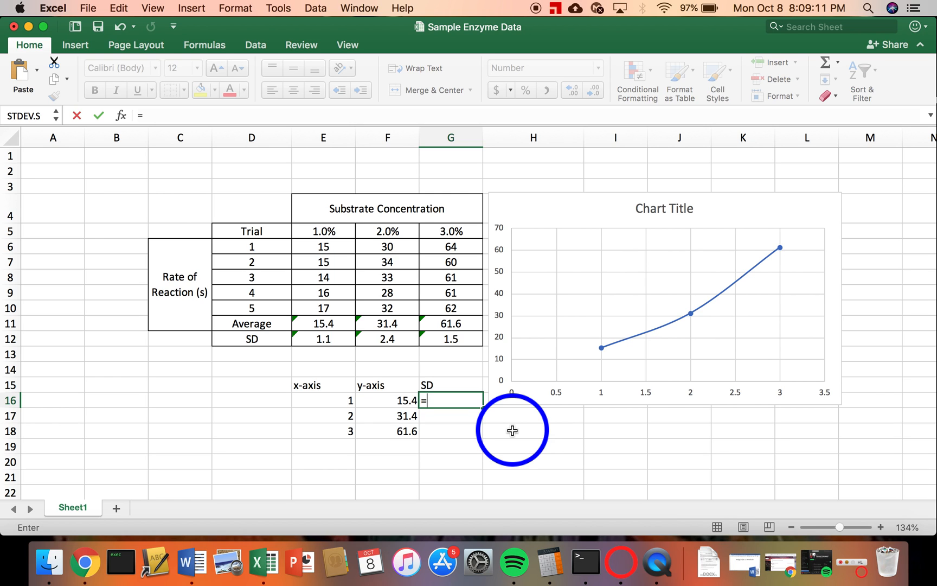
{"action": "type", "text": "stdev.s("}
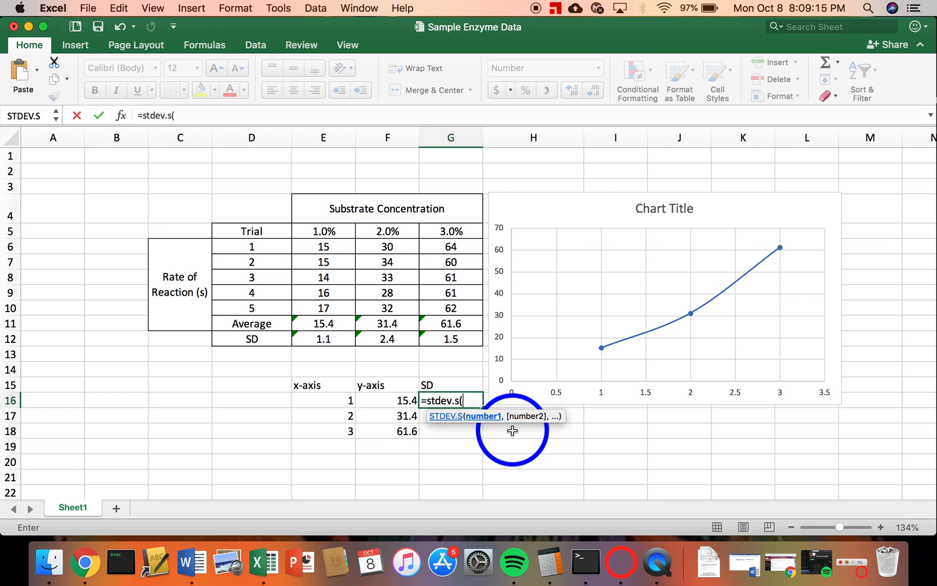
{"action": "left_click_drag", "start_coordinate": [328, 250], "coordinate": [329, 313]}
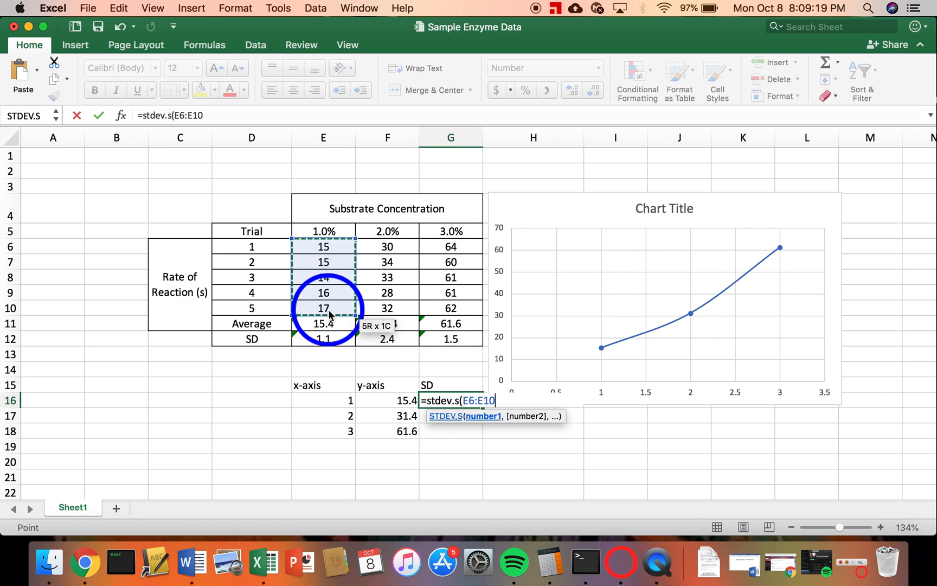
{"action": "key", "text": "Return"}
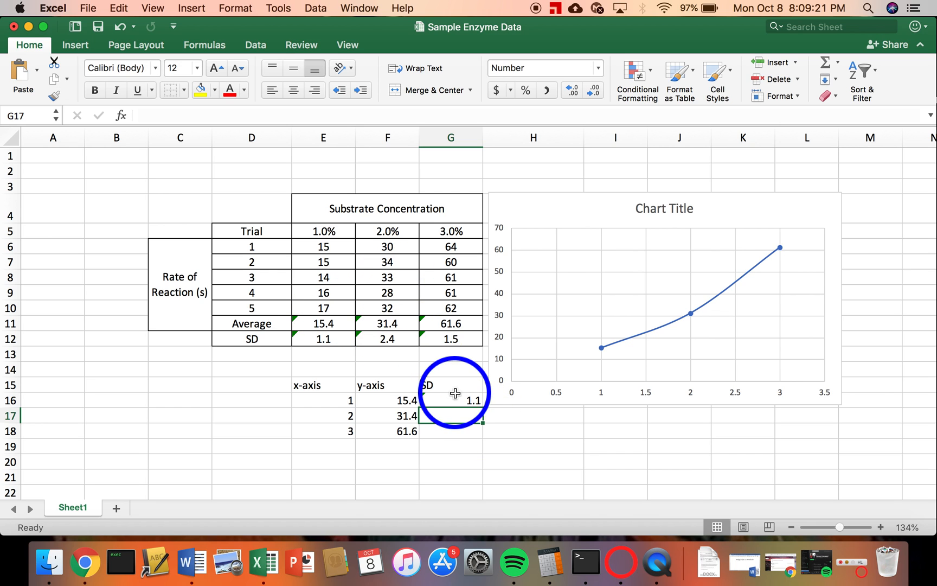
Calculate the sample standard deviation of the 2.0% trials, F6:F10, in cell G17 with STDEV.S
{"action": "left_click", "coordinate": [461, 414]}
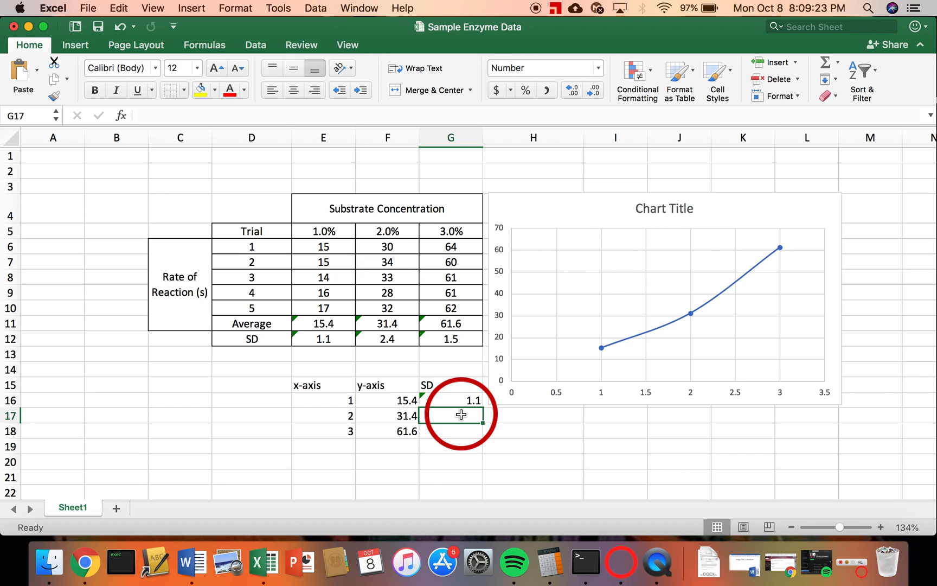
{"action": "type", "text": "=stdev.s"}
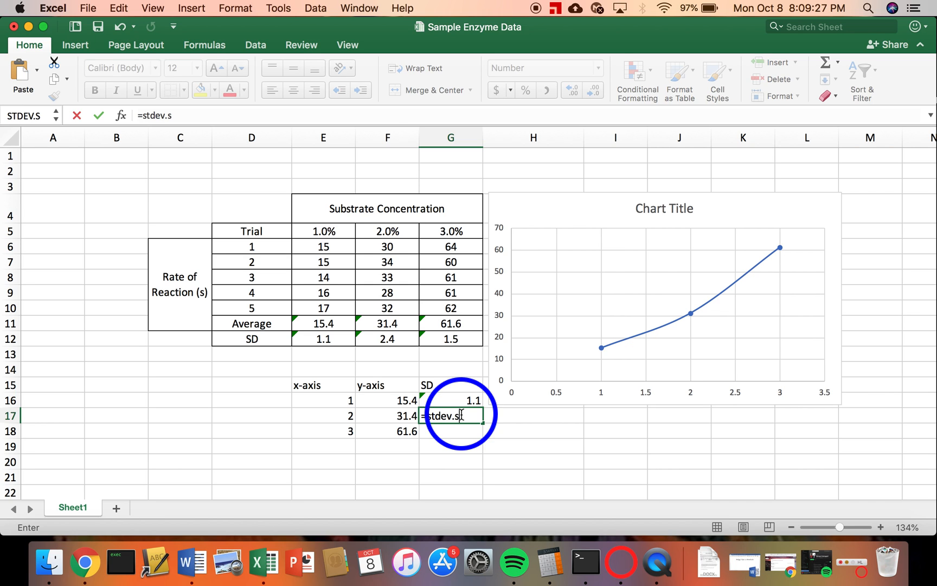
{"action": "type", "text": "("}
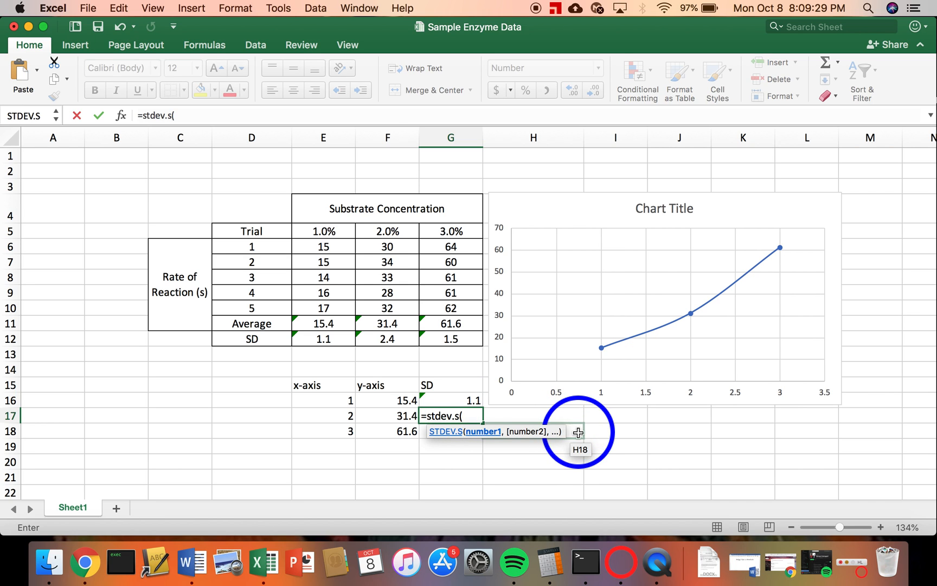
{"action": "left_click", "coordinate": [398, 249]}
{"action": "left_click_drag", "start_coordinate": [399, 257], "coordinate": [397, 305]}
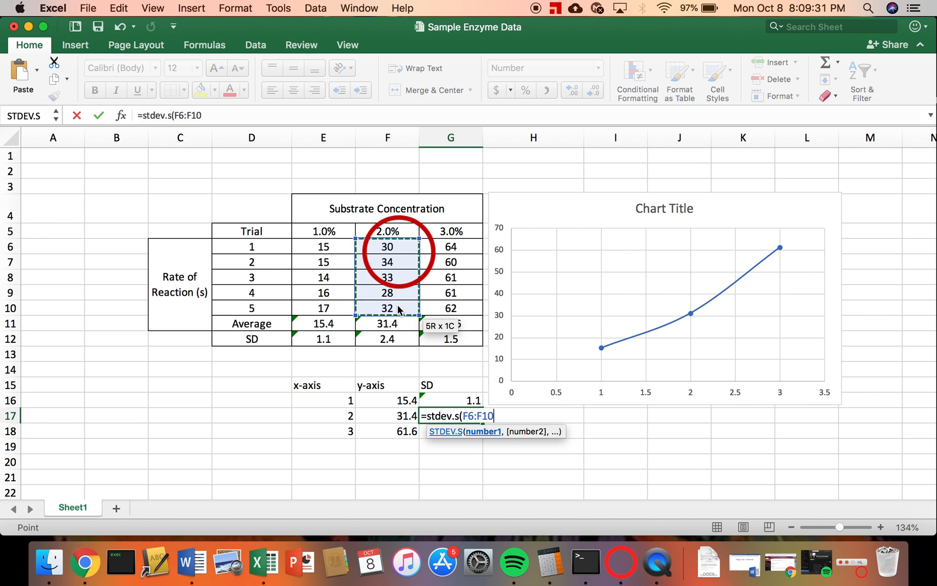
{"action": "key", "text": "Return"}
Calculate the sample standard deviation of the 3.0% trials, G6:G10, in cell G18 with STDEV.S
{"action": "left_click", "coordinate": [472, 431]}
{"action": "type", "text": "=stdev"}
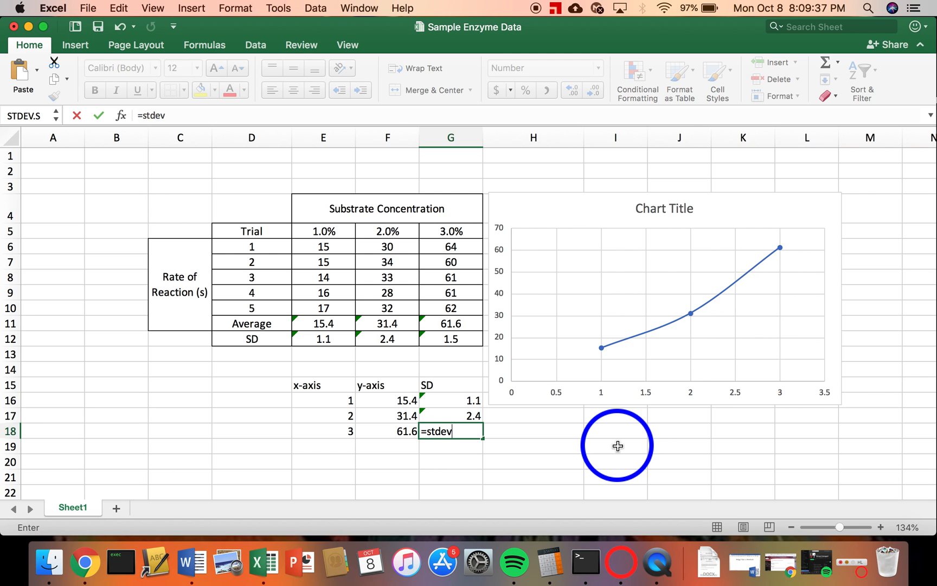
{"action": "type", "text": ".s("}
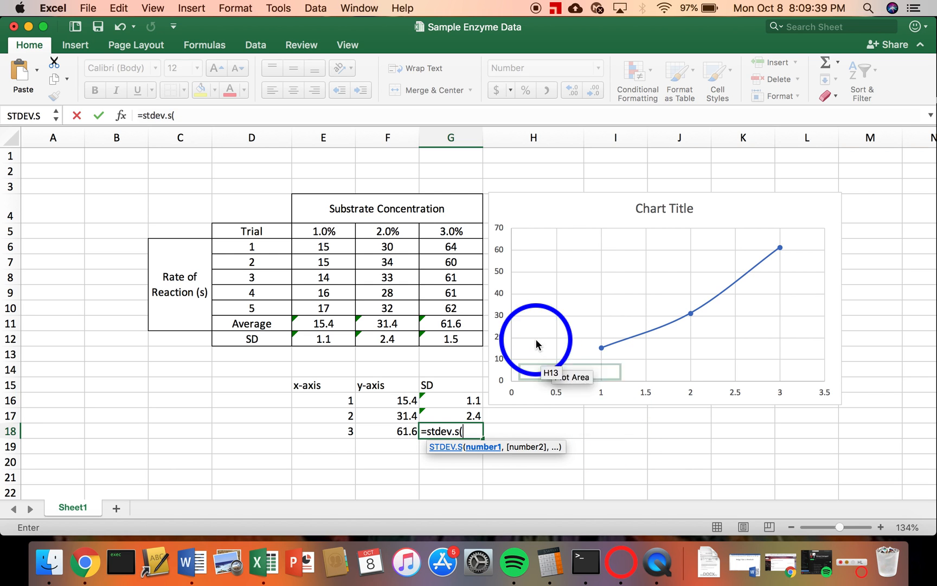
{"action": "left_click_drag", "start_coordinate": [467, 249], "coordinate": [468, 307]}
{"action": "key", "text": "Return"}
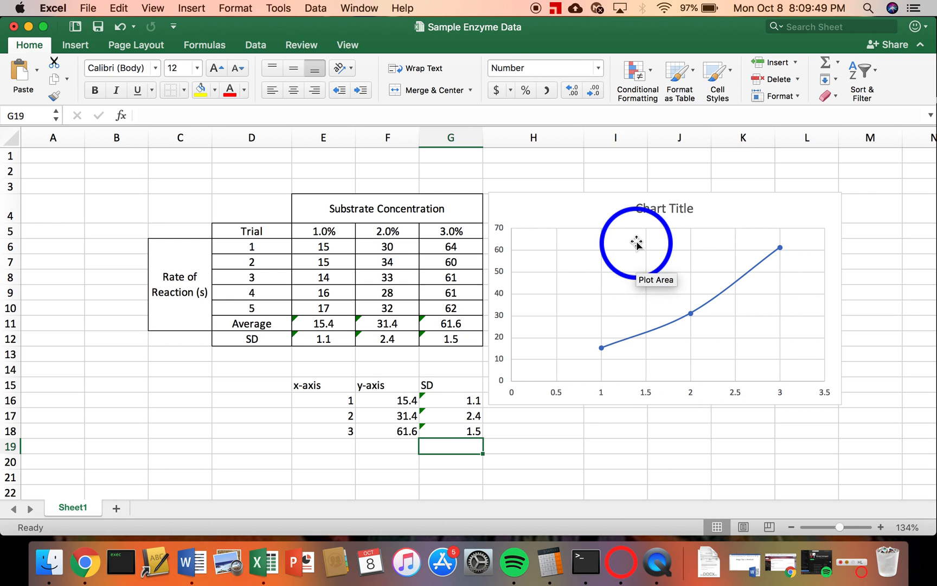
Add error bars to the scatter chart and set the vertical error amount to Custom
{"action": "left_click", "coordinate": [628, 194]}
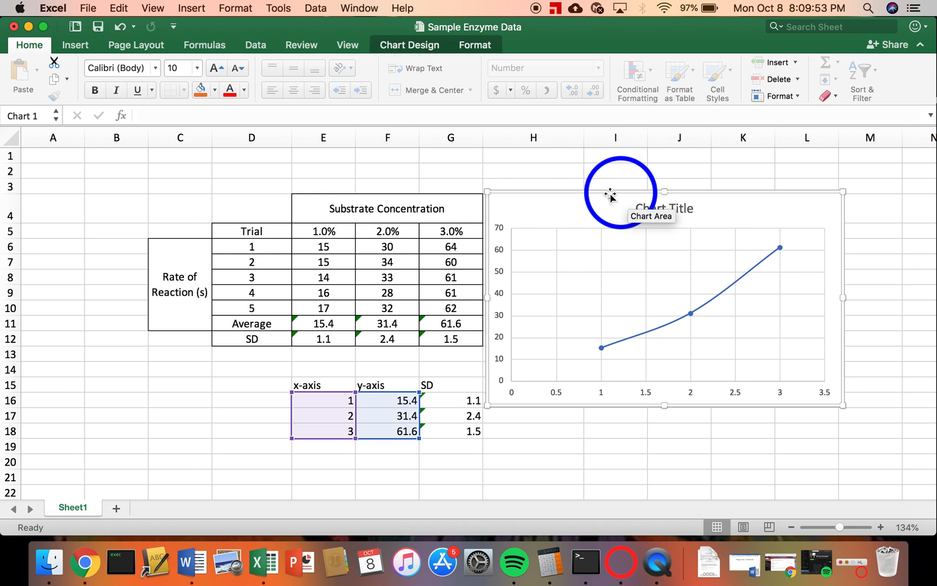
{"action": "left_click", "coordinate": [415, 50]}
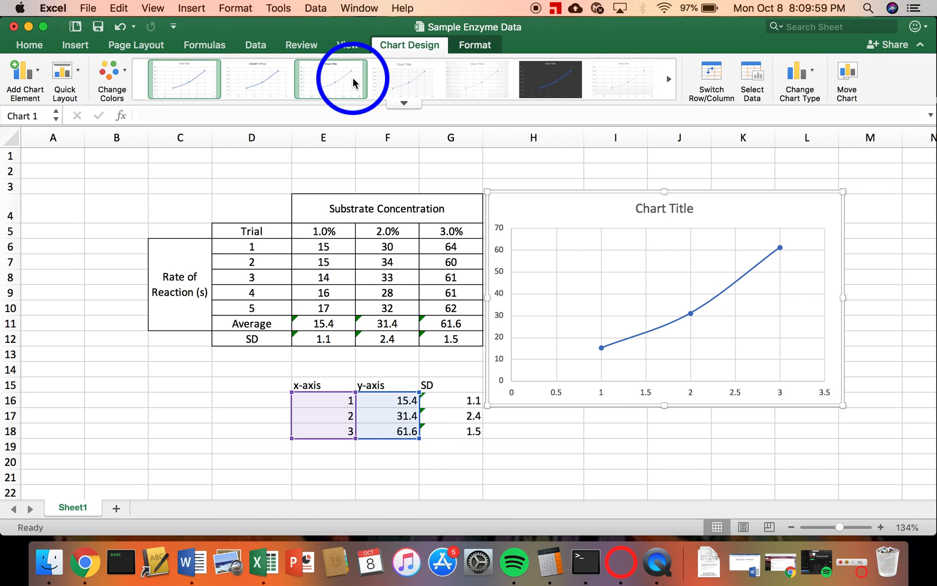
{"action": "left_click", "coordinate": [38, 73]}
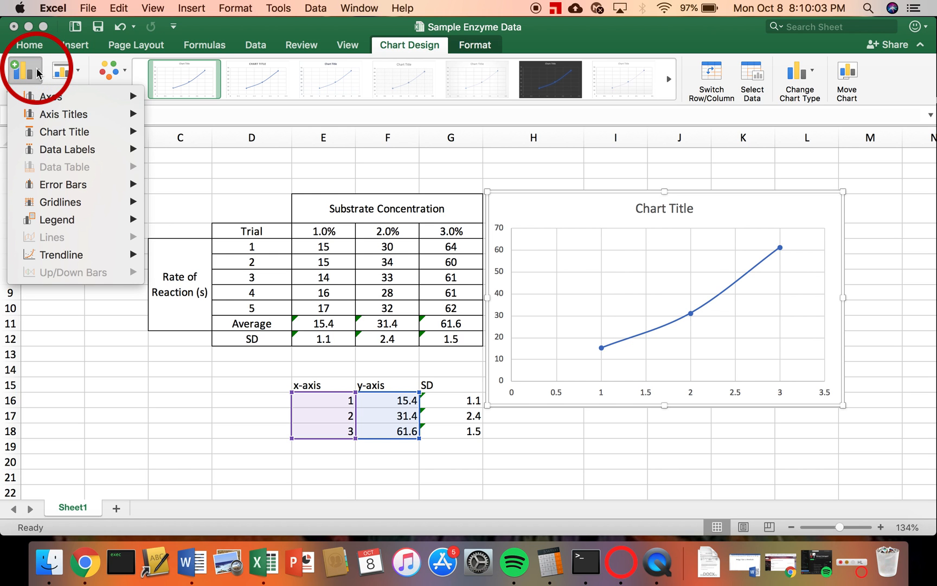
{"action": "mouse_move", "coordinate": [66, 187]}
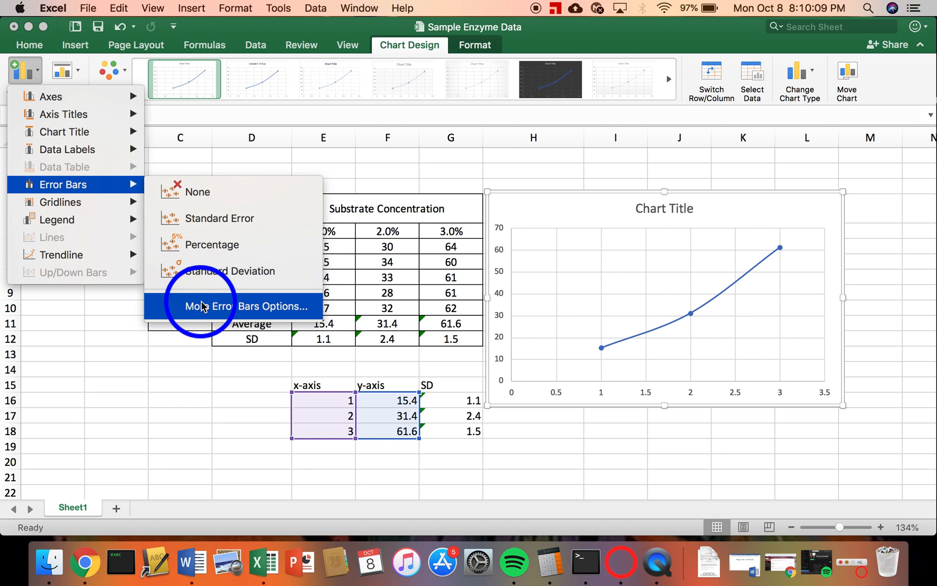
{"action": "left_click", "coordinate": [202, 306]}
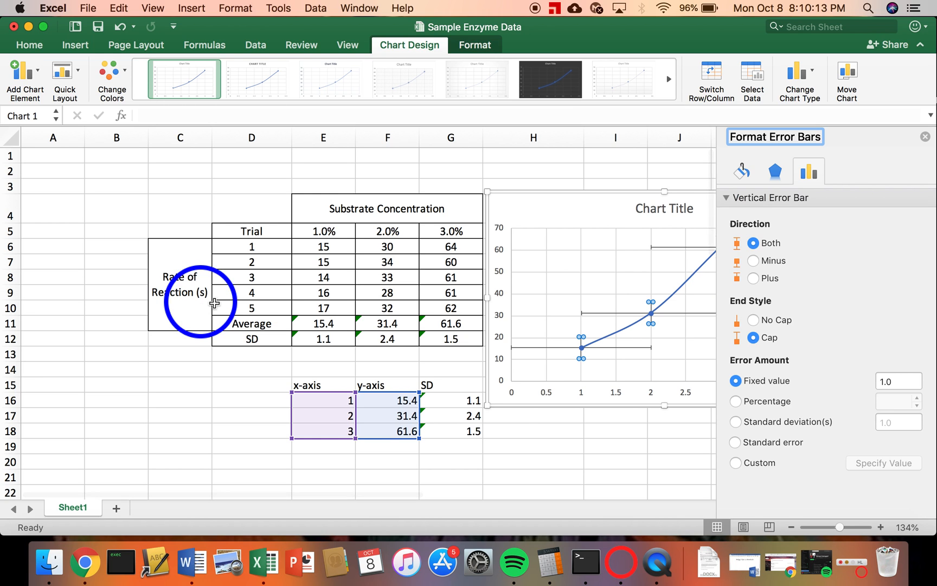
{"action": "left_click", "coordinate": [736, 465]}
Set the positive error value of the custom vertical error bars to the SD range G16:G18
{"action": "left_click", "coordinate": [868, 464]}
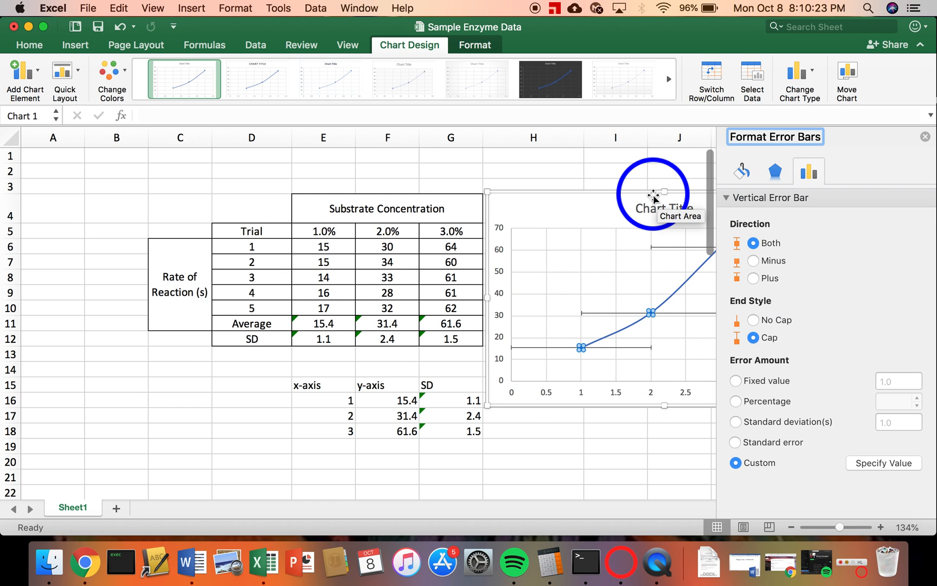
{"action": "left_click", "coordinate": [896, 465]}
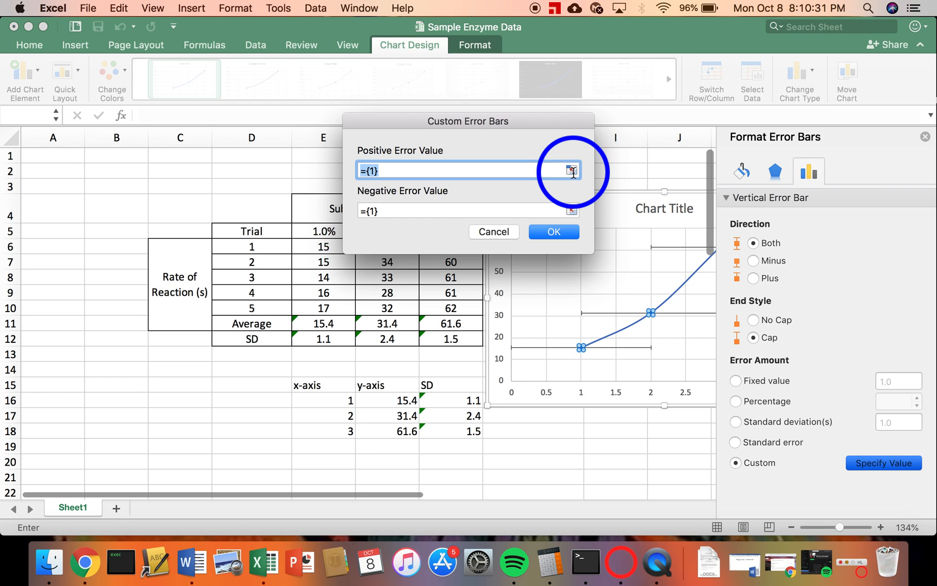
{"action": "left_click", "coordinate": [572, 171]}
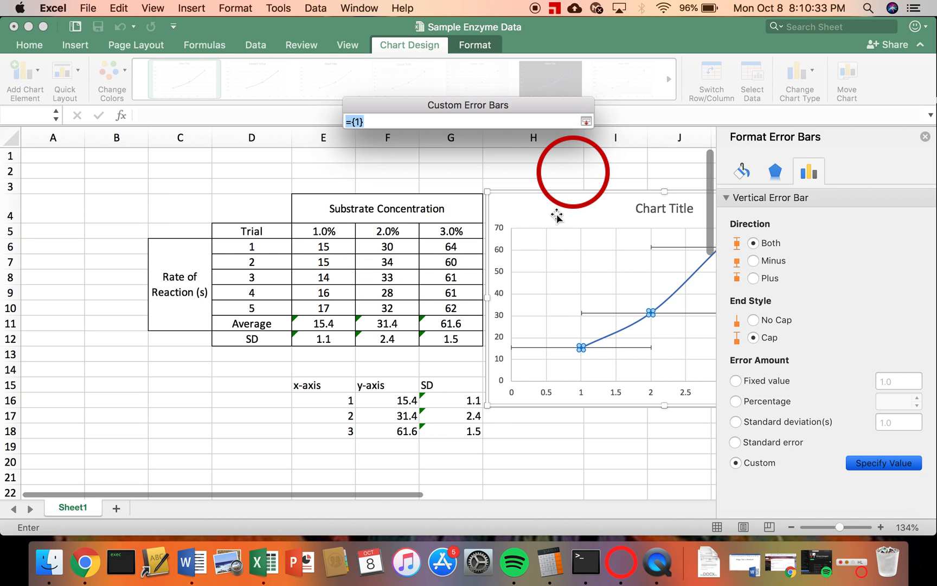
{"action": "left_click_drag", "start_coordinate": [466, 398], "coordinate": [462, 428]}
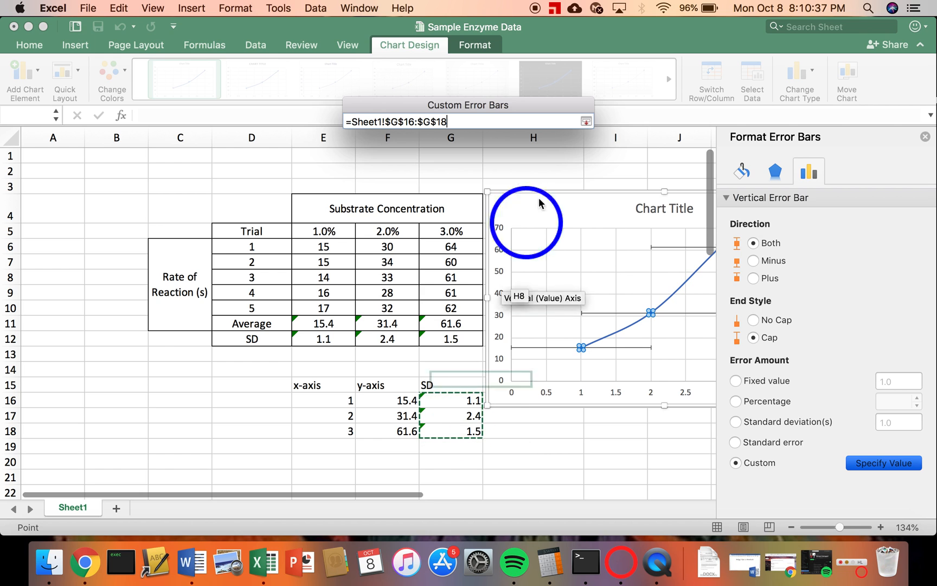
{"action": "left_click", "coordinate": [587, 121]}
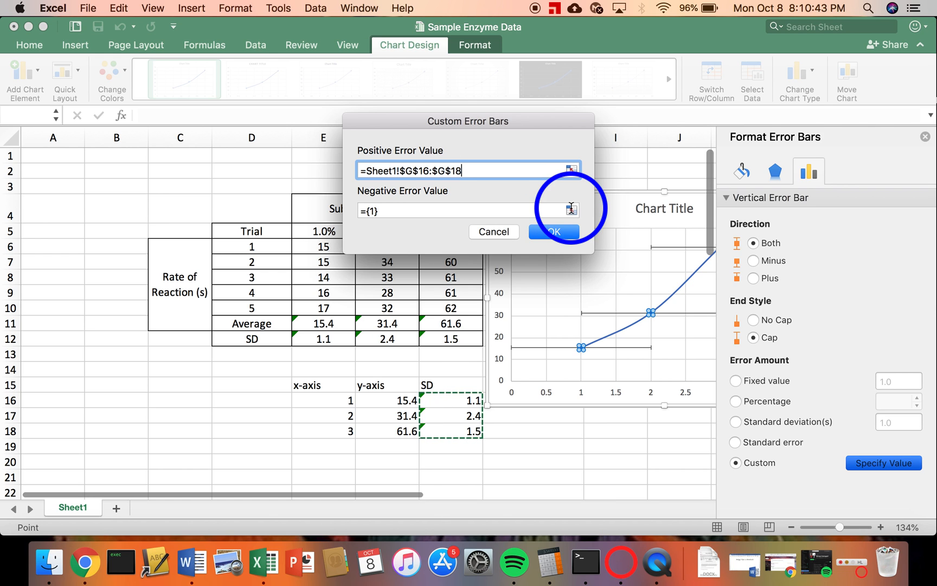
Set the negative error value to the SD range G16:G18, apply the custom error bars and close their formatting options
{"action": "left_click", "coordinate": [571, 209]}
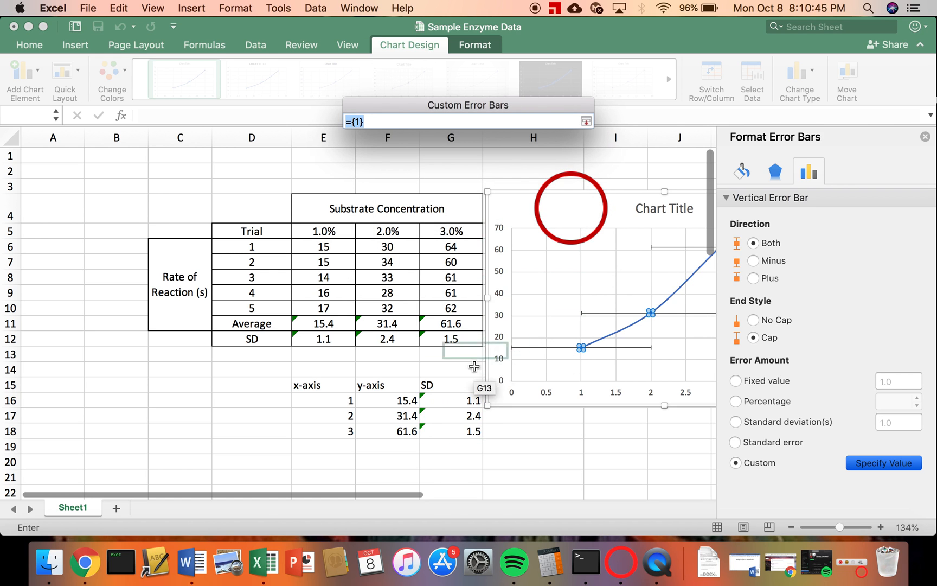
{"action": "left_click_drag", "start_coordinate": [459, 401], "coordinate": [429, 426]}
{"action": "left_click", "coordinate": [585, 121]}
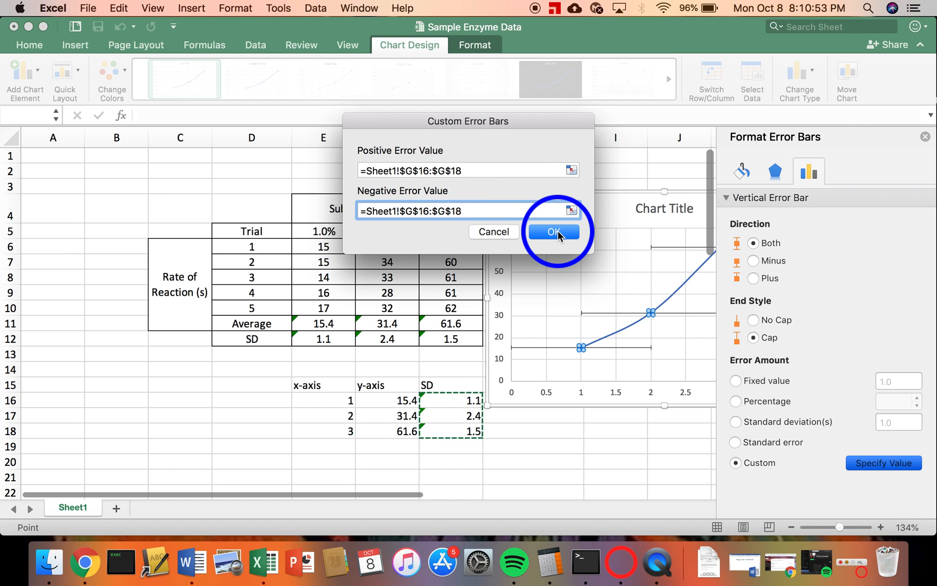
{"action": "left_click", "coordinate": [557, 232]}
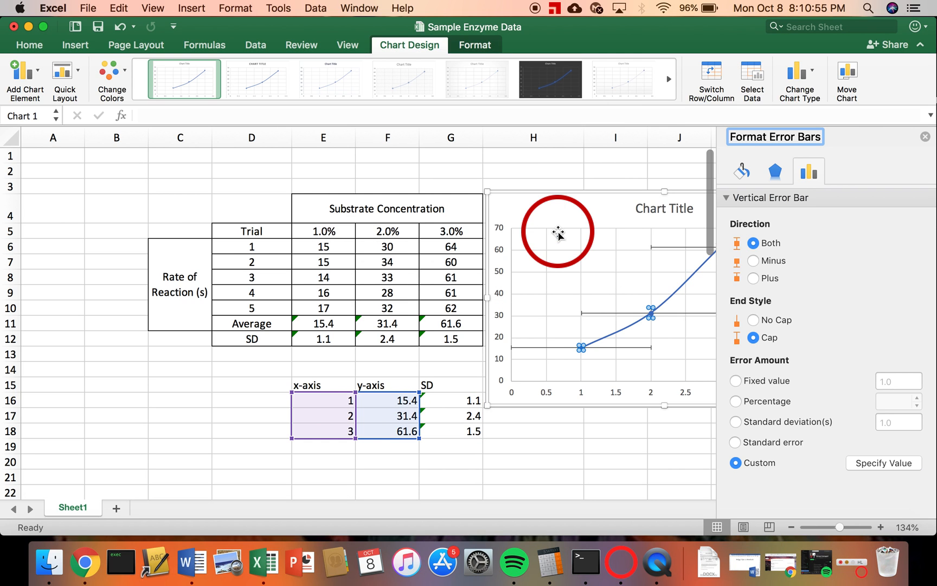
{"action": "left_click", "coordinate": [925, 139]}
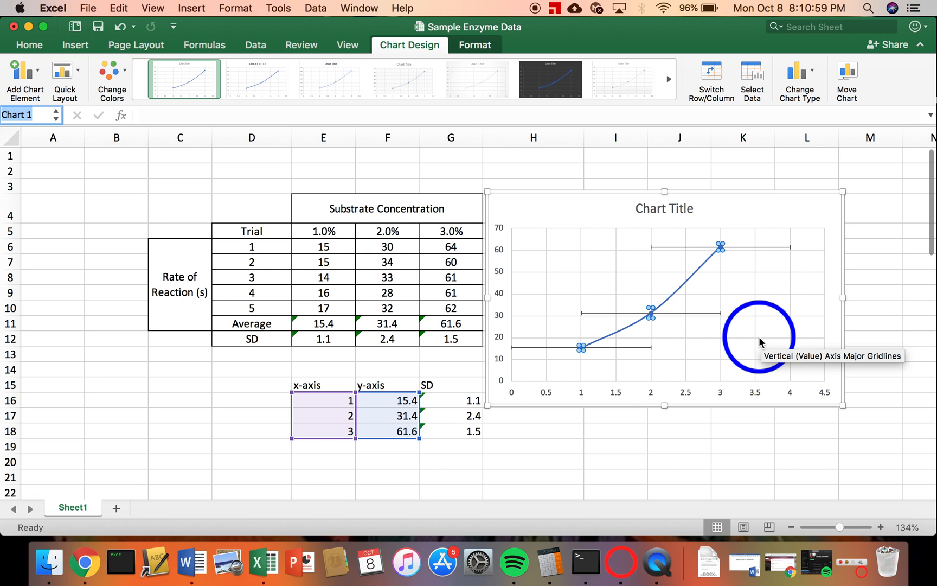
Delete the horizontal error bars from the chart, keeping only the vertical ones
{"action": "left_click", "coordinate": [770, 247]}
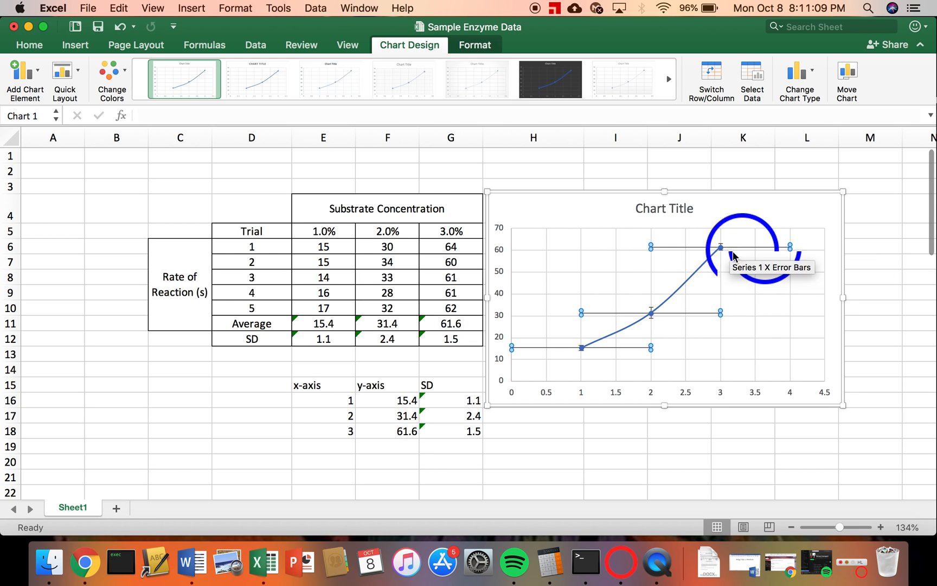
{"action": "right_click", "coordinate": [766, 246]}
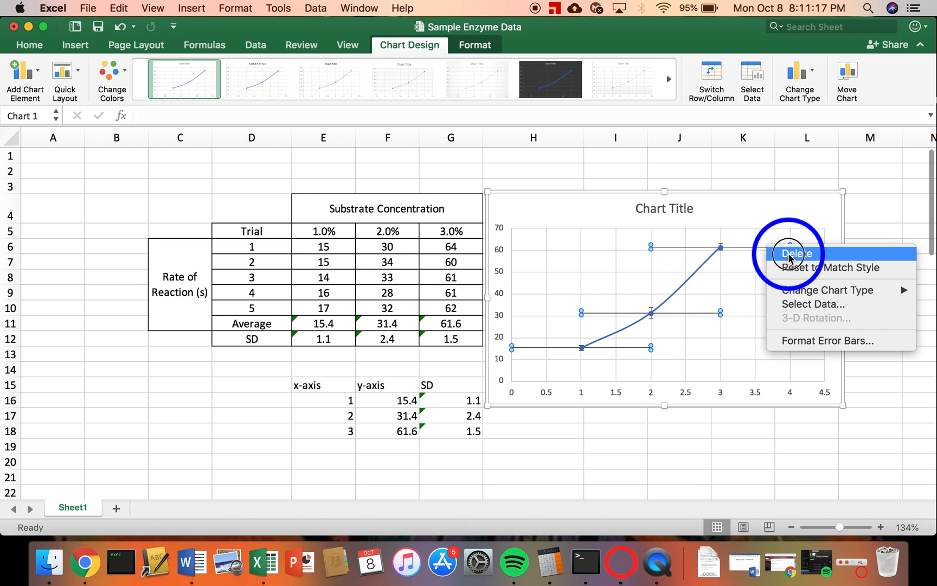
{"action": "left_click", "coordinate": [791, 254]}
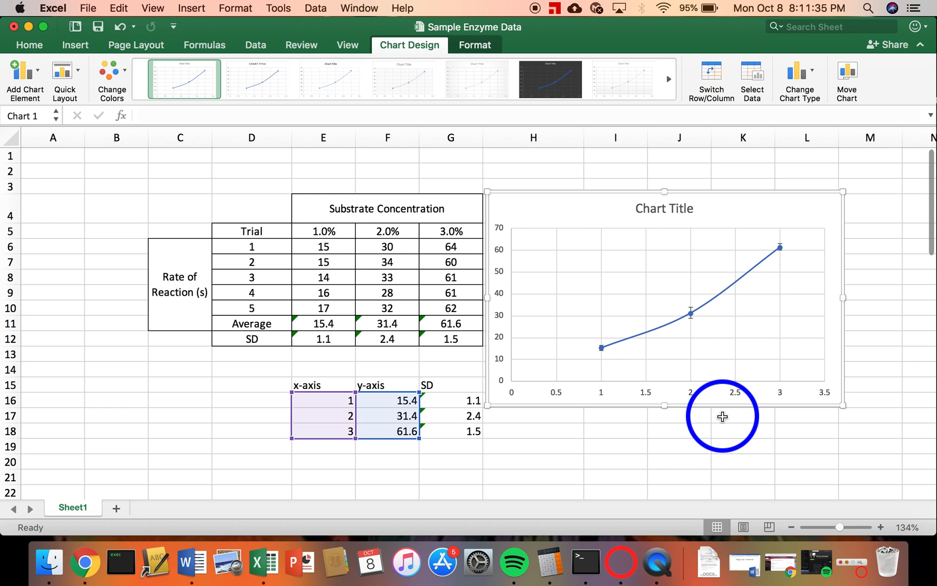
Add a primary horizontal axis title to the scatter chart
{"action": "left_click", "coordinate": [720, 407]}
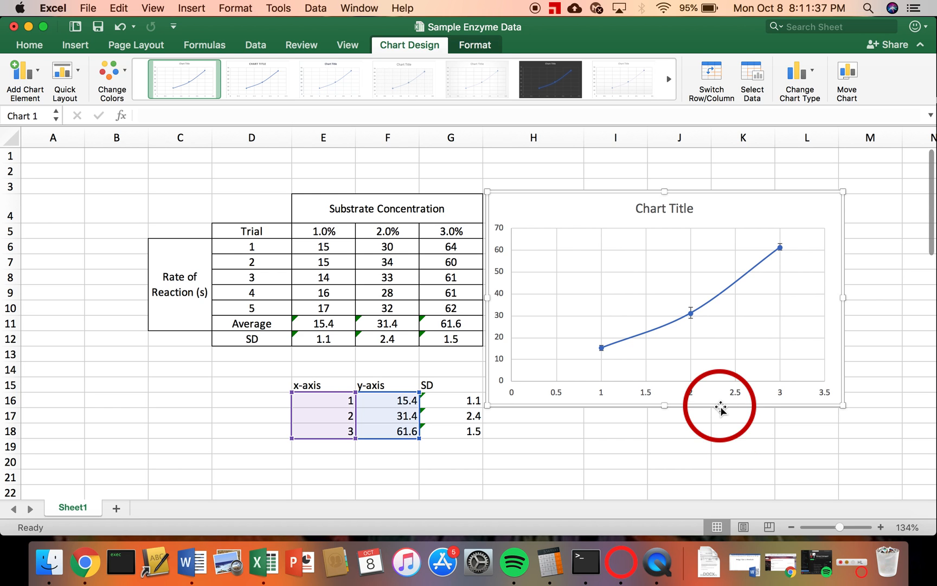
{"action": "left_click", "coordinate": [422, 49]}
{"action": "left_click", "coordinate": [422, 45]}
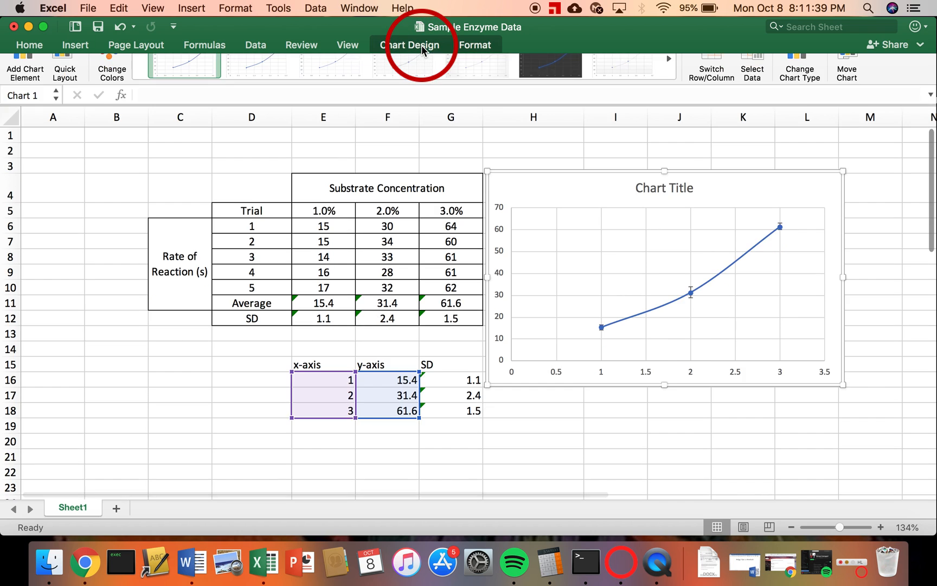
{"action": "left_click", "coordinate": [422, 45]}
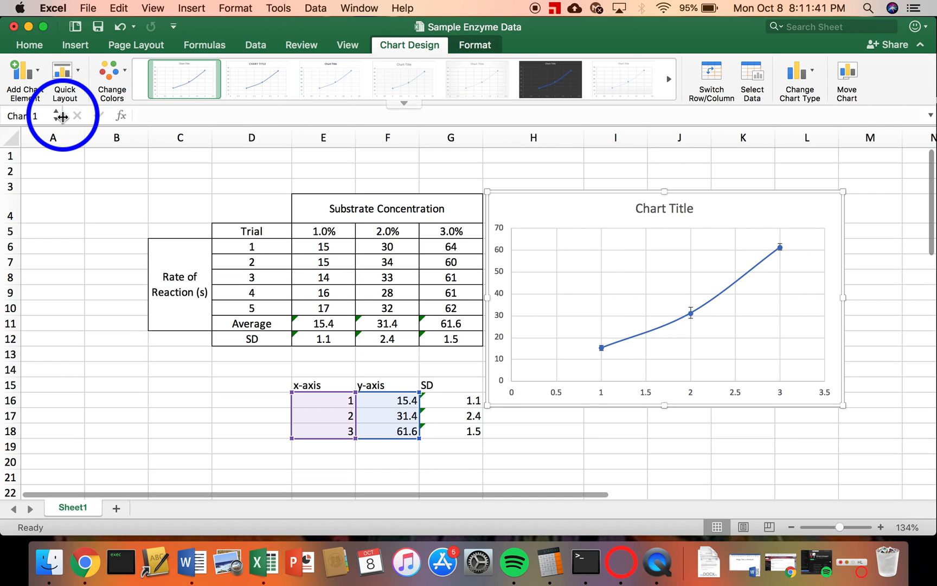
{"action": "left_click", "coordinate": [39, 75]}
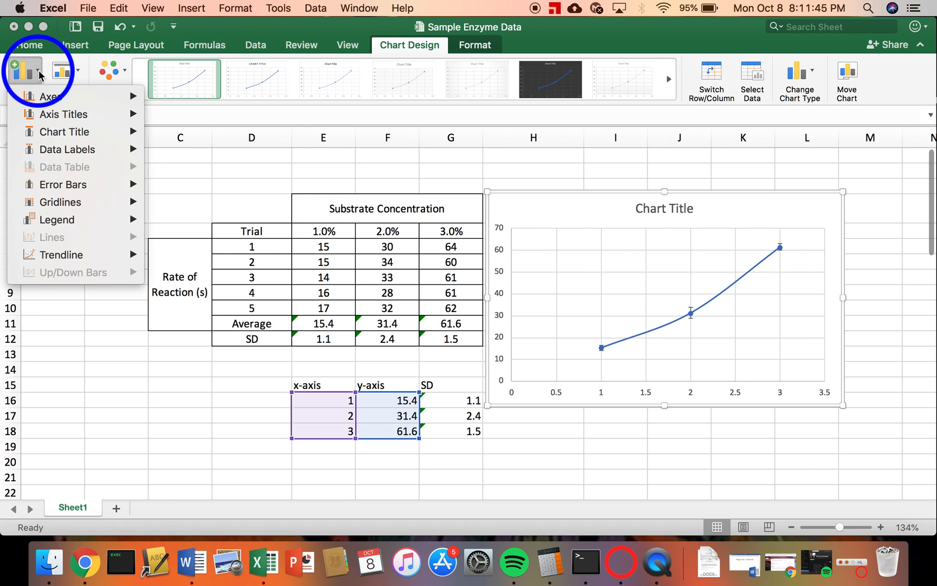
{"action": "mouse_move", "coordinate": [54, 115]}
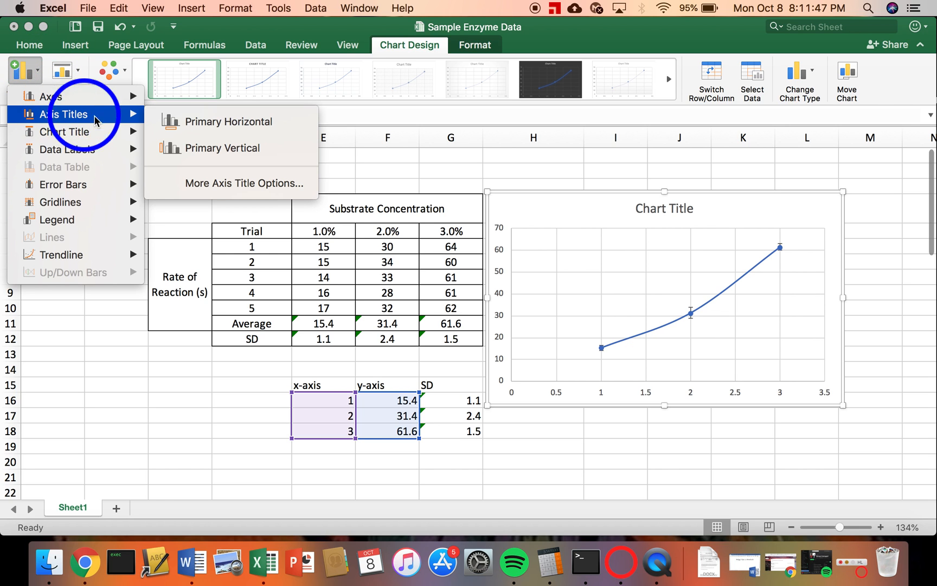
{"action": "left_click", "coordinate": [200, 128]}
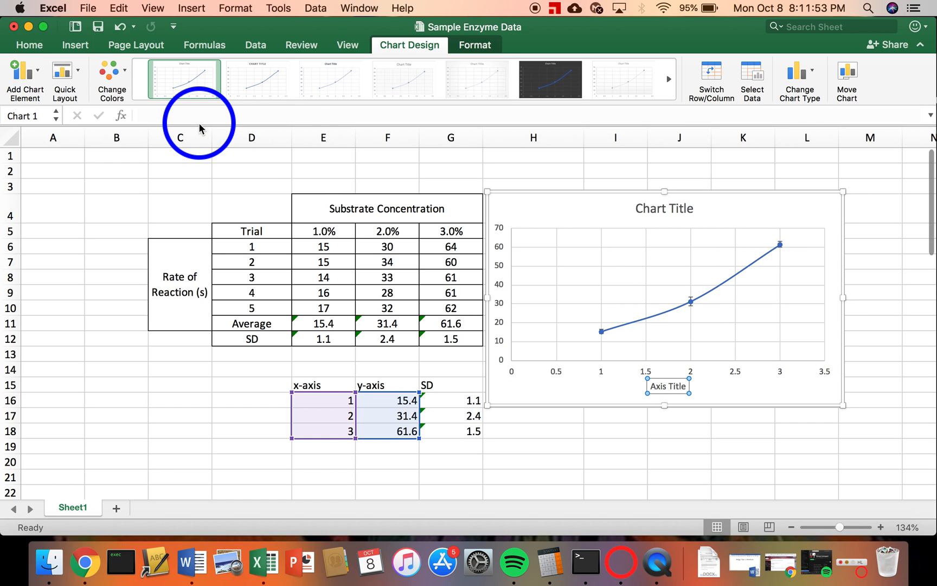
Replace the horizontal axis title's placeholder text with "Substrate Concentration (%)"
{"action": "type", "text": "Substrate"}
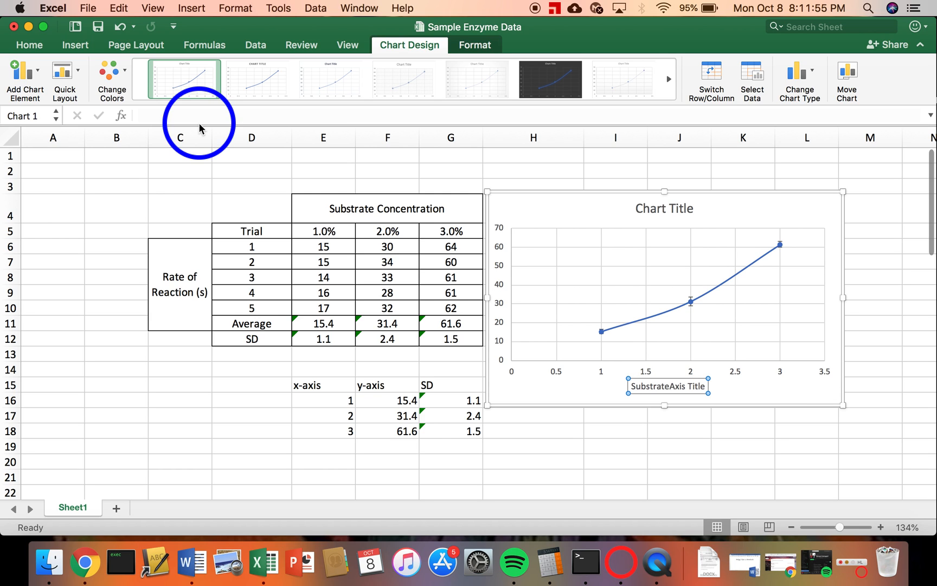
{"action": "type", "text": " Concentration"}
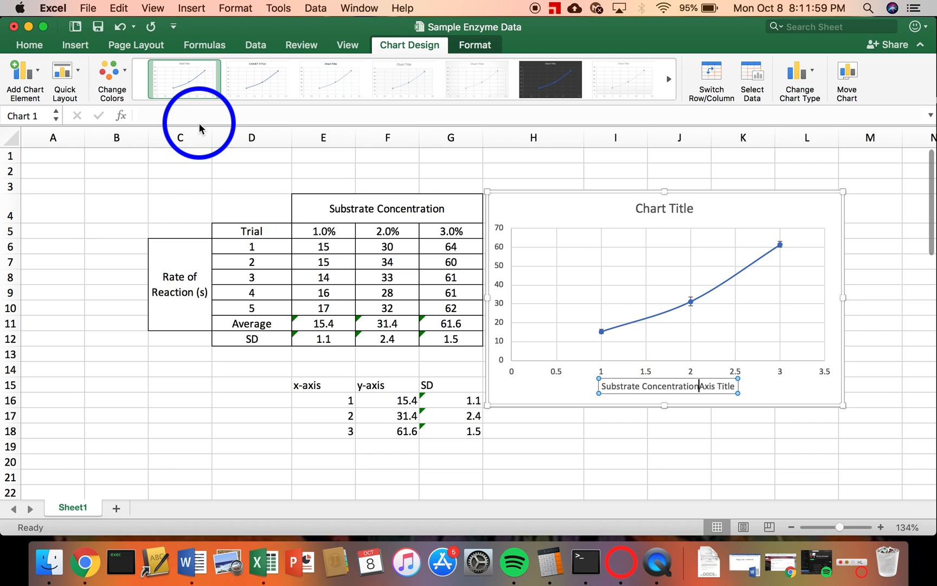
{"action": "type", "text": " ("}
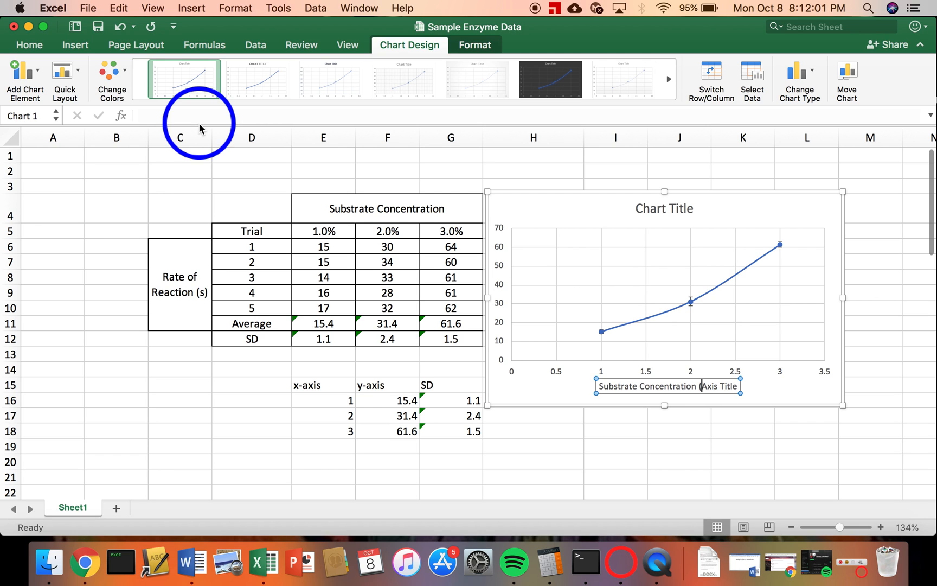
{"action": "type", "text": "%"}
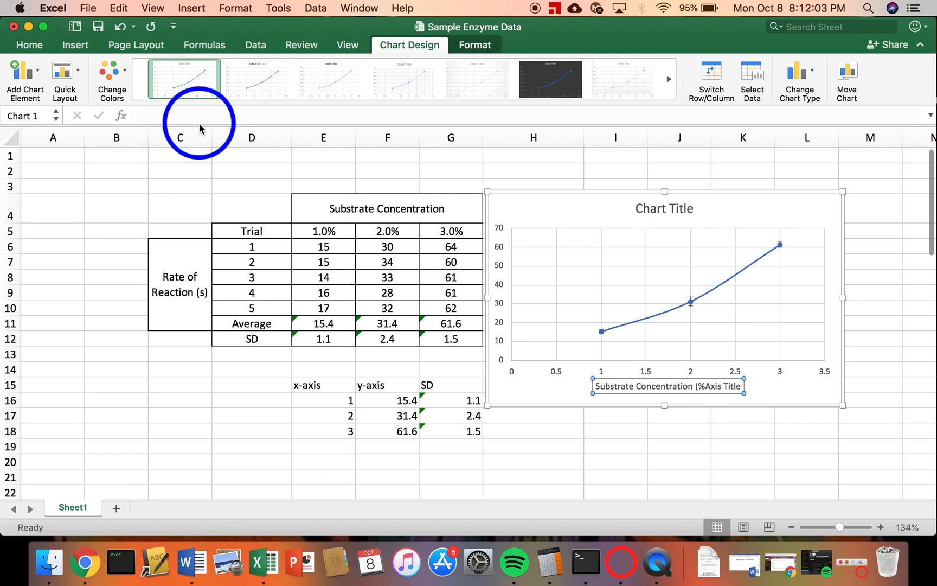
{"action": "type", "text": ")"}
{"action": "key", "text": "Delete"}
{"action": "key", "text": "Delete"}
{"action": "key", "text": "Delete"}
{"action": "key", "text": "Delete"}
{"action": "key", "text": "Delete"}
{"action": "key", "text": "Delete"}
{"action": "key", "text": "Delete"}
{"action": "key", "text": "Delete"}
{"action": "key", "text": "Delete"}
{"action": "key", "text": "Delete"}
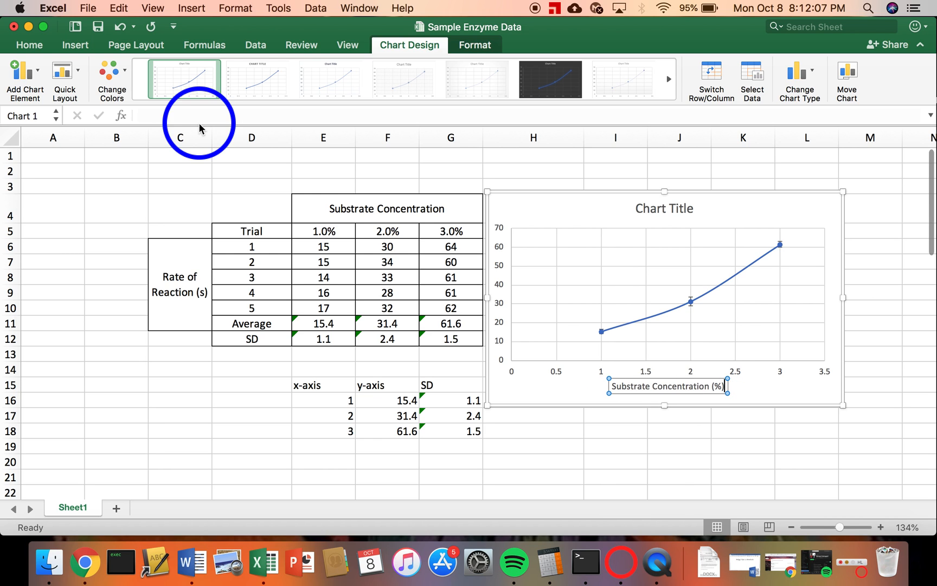
Add a primary vertical axis title to the chart and make it read "Reaction Time (s)"
{"action": "left_click", "coordinate": [38, 73]}
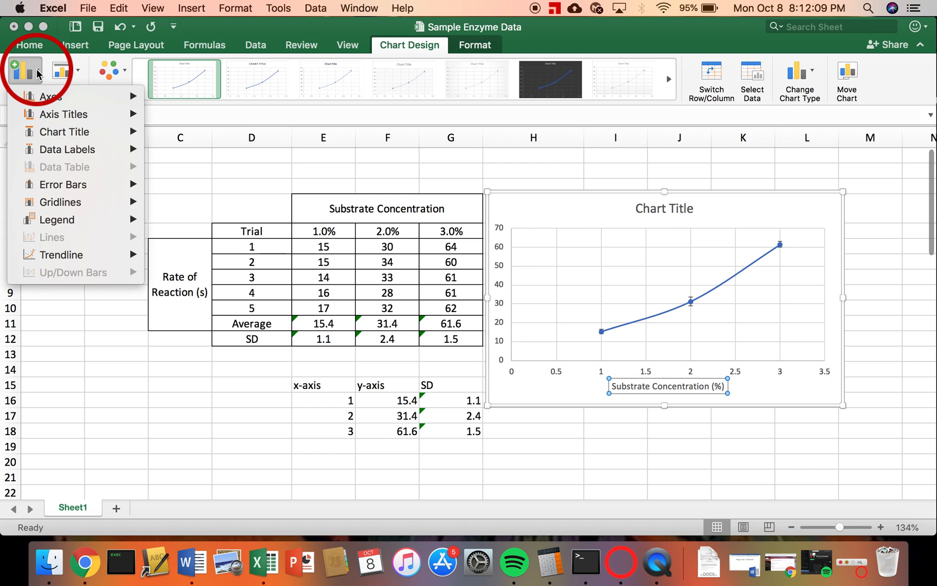
{"action": "left_click", "coordinate": [62, 115]}
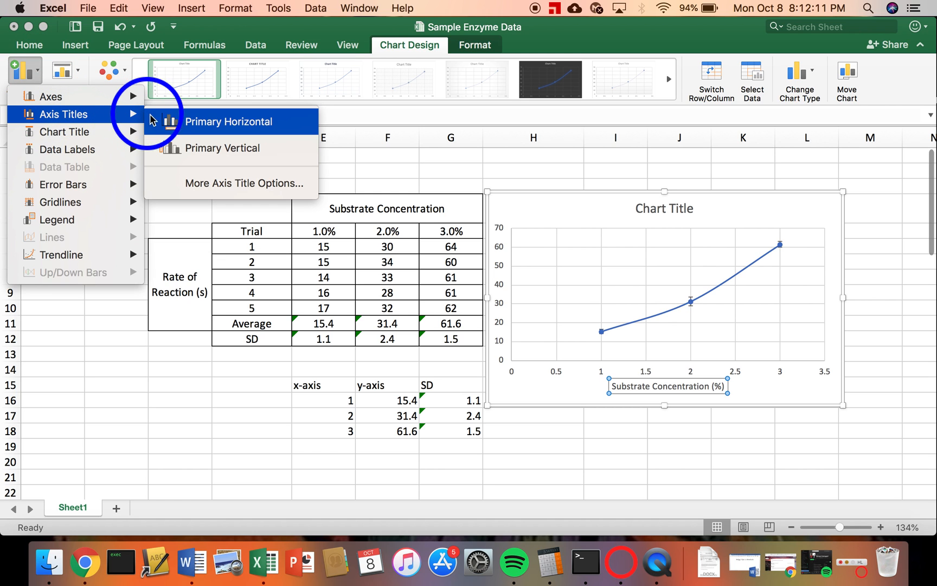
{"action": "left_click", "coordinate": [170, 147]}
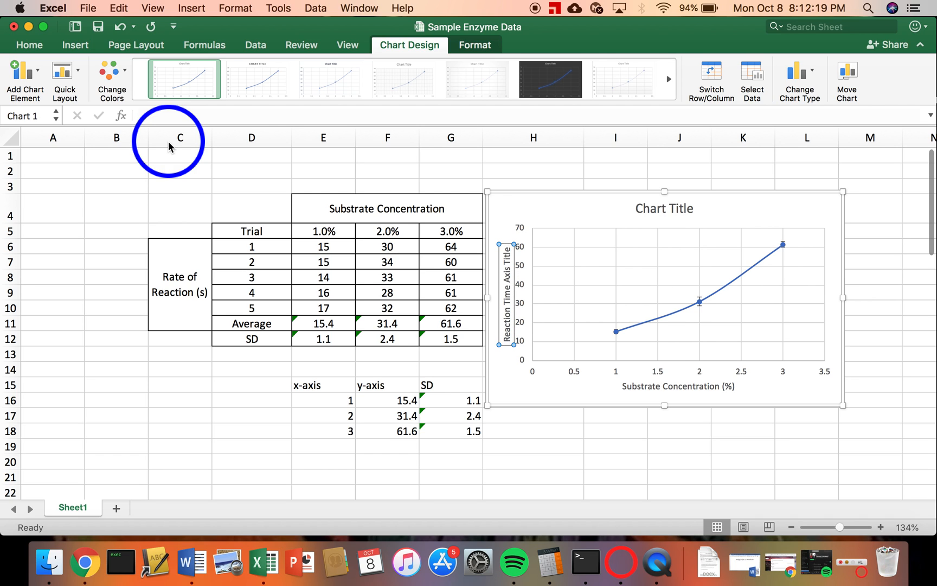
{"action": "type", "text": ")"}
{"action": "key", "text": "Delete"}
{"action": "key", "text": "Delete"}
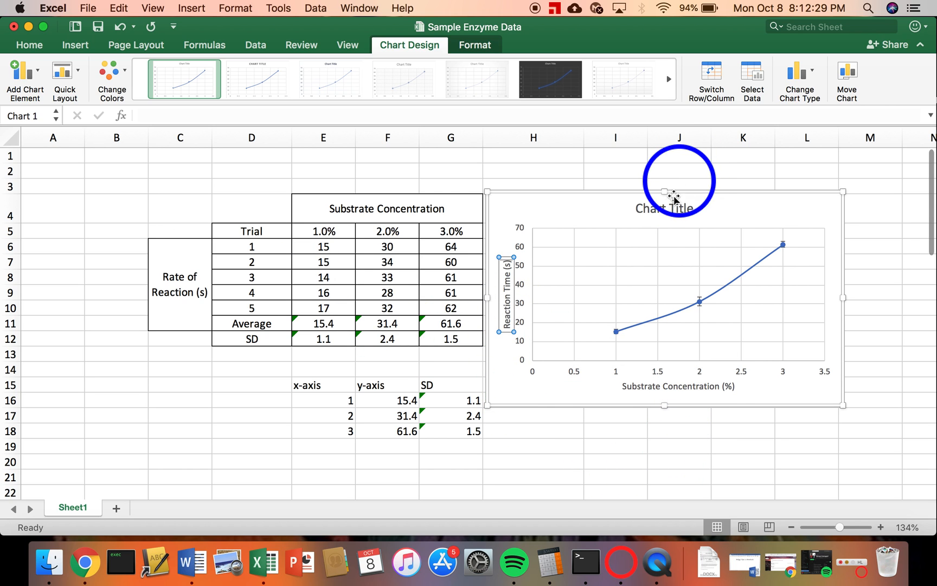
Replace the chart title's placeholder text with "Average Reaction Time at Different Substrate Concentrations" and leave the chart
{"action": "left_click", "coordinate": [667, 210]}
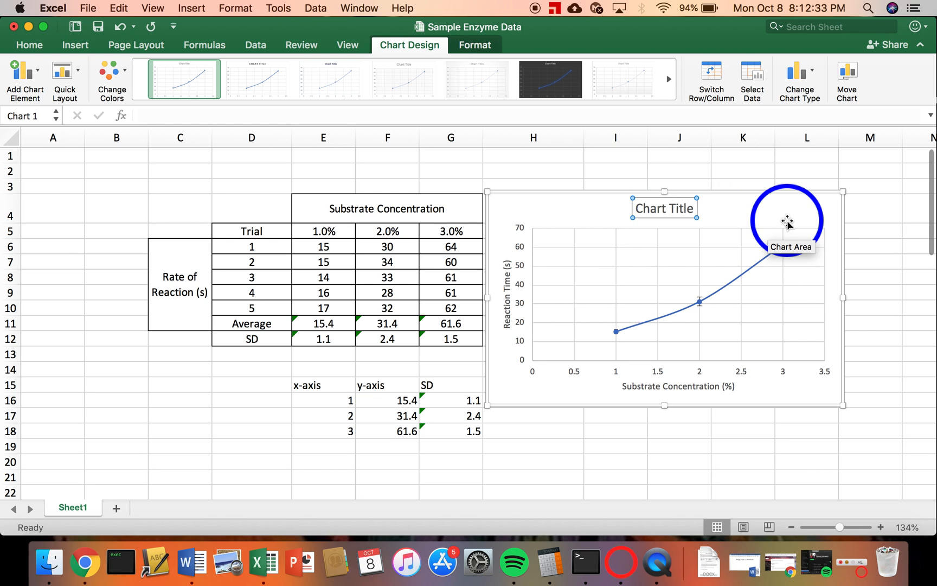
{"action": "type", "text": "Average "}
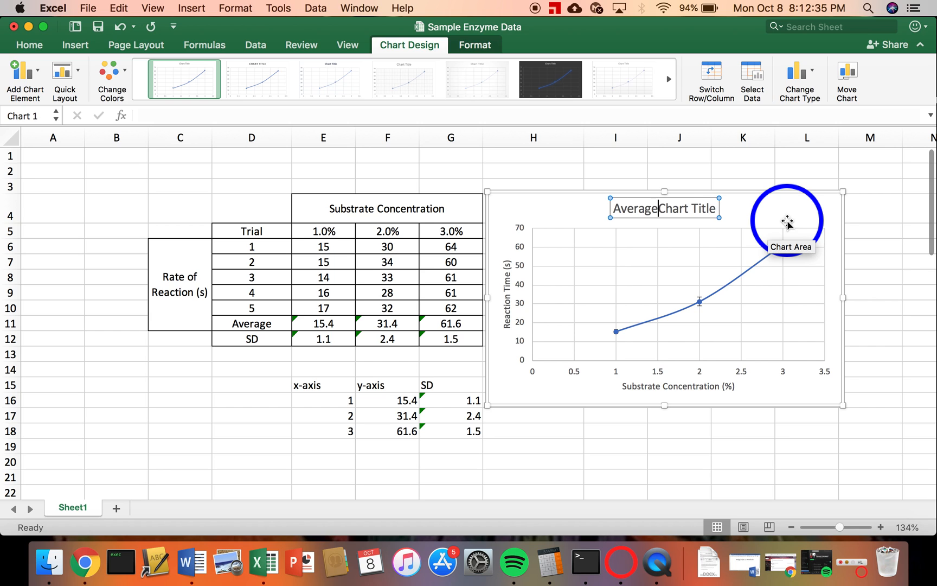
{"action": "type", "text": "Reaction"}
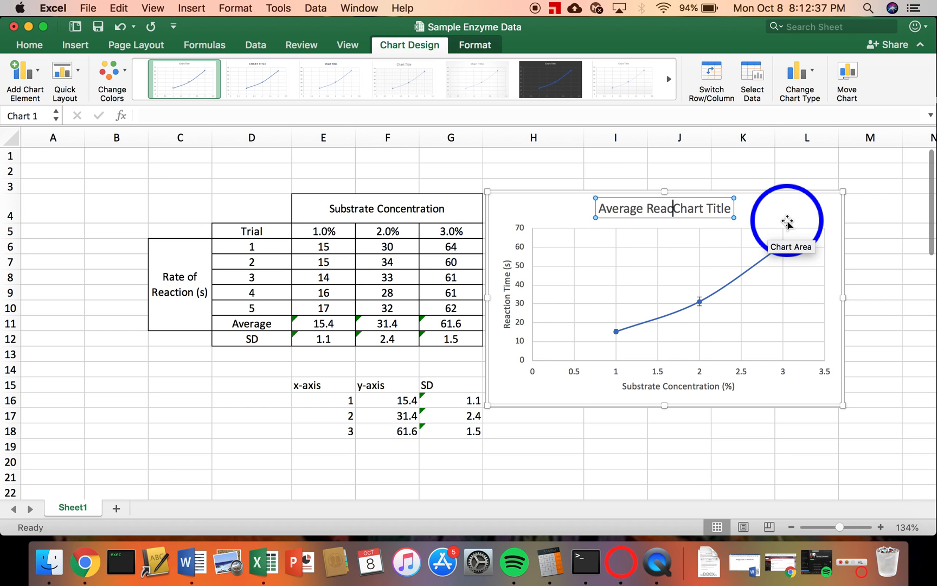
{"action": "type", "text": " Time"}
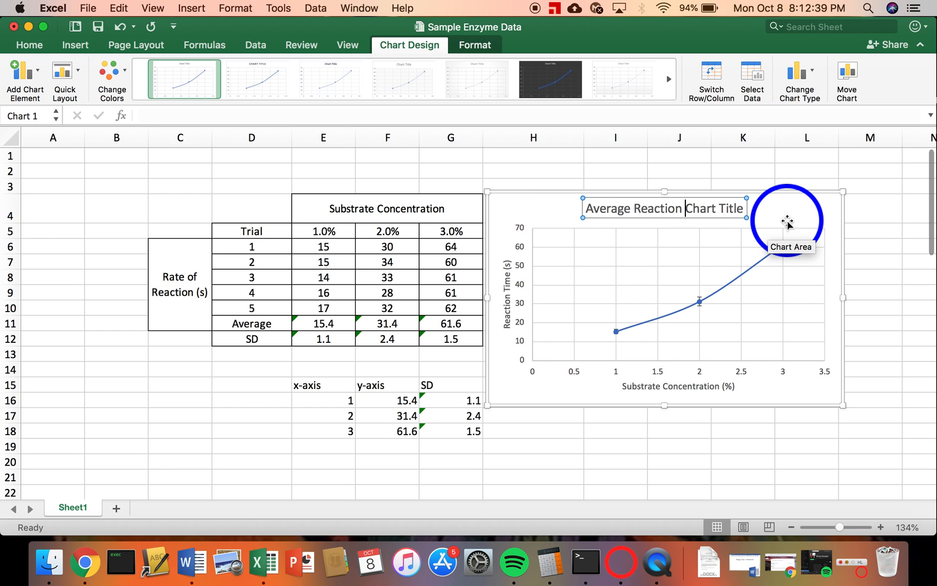
{"action": "type", "text": " at "}
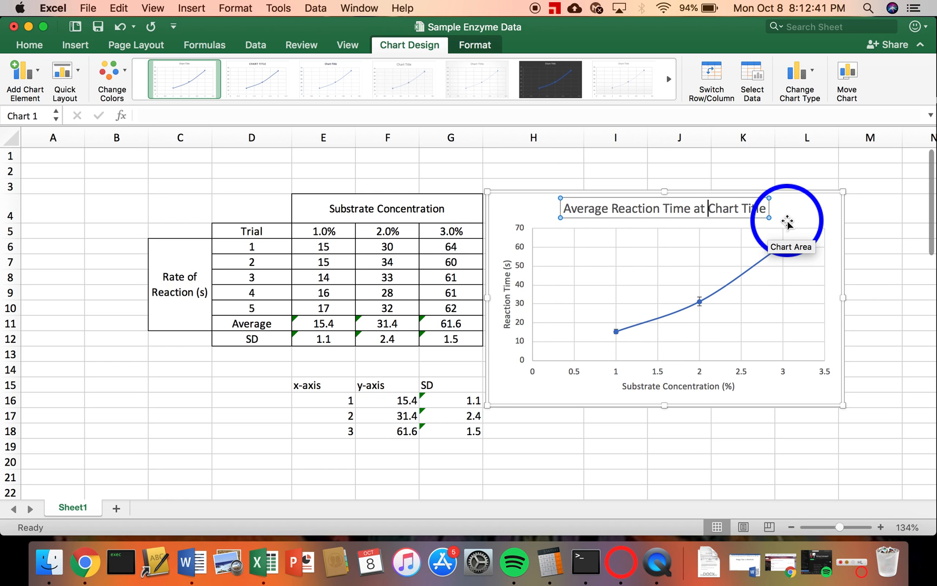
{"action": "type", "text": "Dife"}
{"action": "key", "text": "BackSpace"}
{"action": "type", "text": "ferent C"}
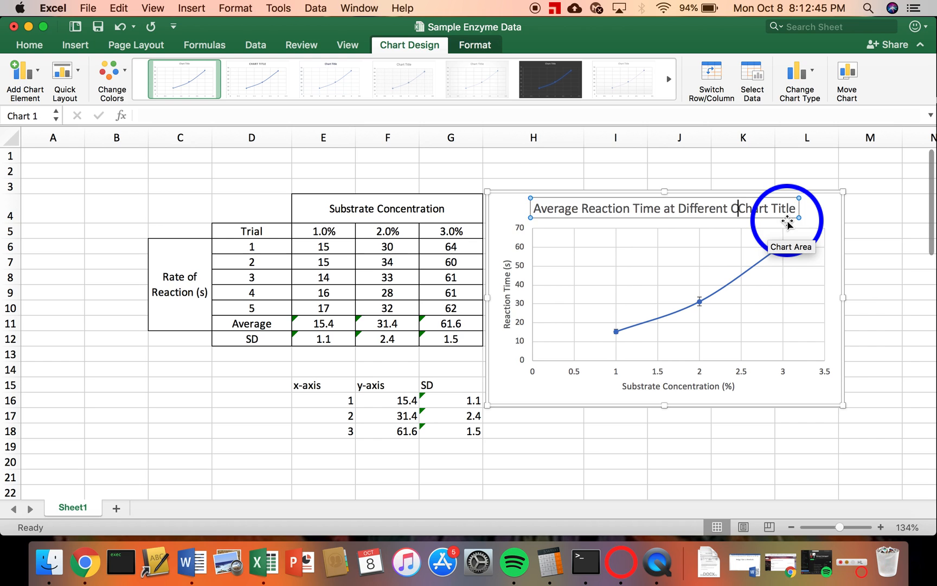
{"action": "type", "text": "o"}
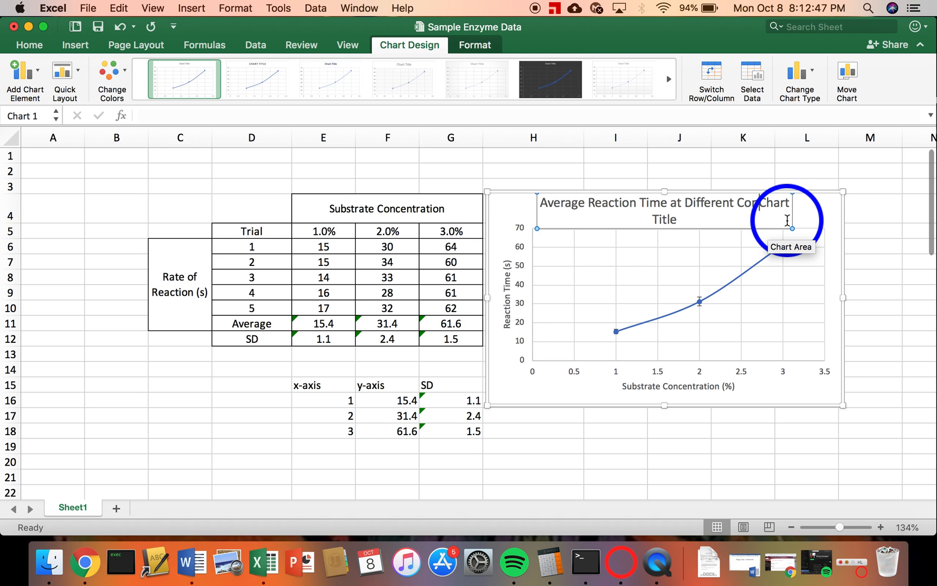
{"action": "type", "text": "n"}
{"action": "key", "text": "BackSpace"}
{"action": "key", "text": "BackSpace"}
{"action": "key", "text": "BackSpace"}
{"action": "type", "text": "Substrate Concen"}
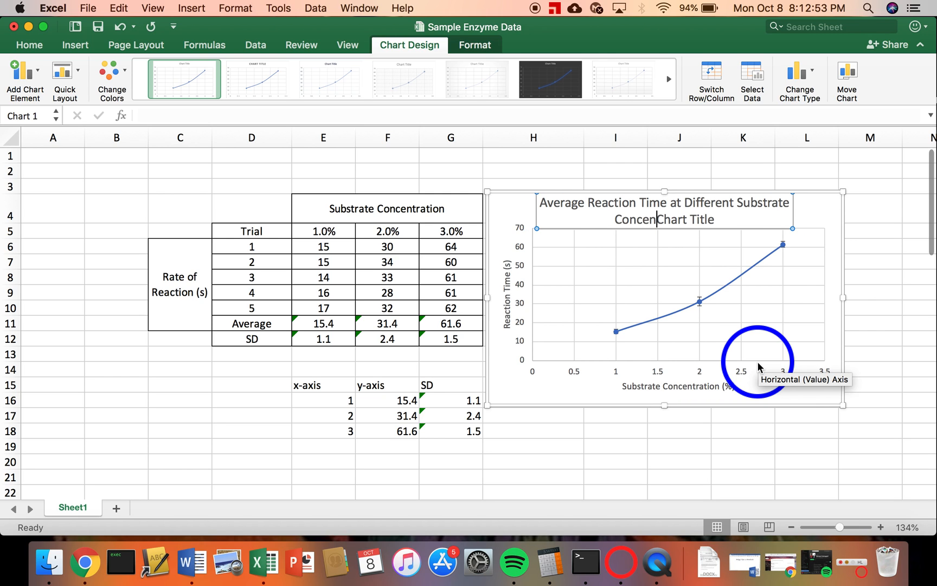
{"action": "type", "text": "tra"}
{"action": "key", "text": "BackSpace"}
{"action": "type", "text": "ration"}
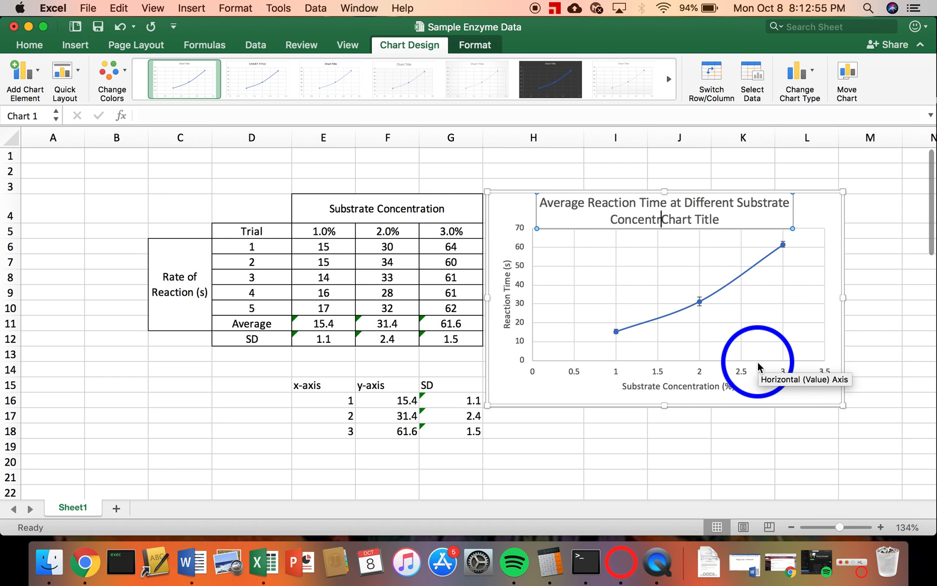
{"action": "type", "text": "s"}
{"action": "key", "text": "Delete"}
{"action": "key", "text": "Delete"}
{"action": "key", "text": "Delete"}
{"action": "key", "text": "Delete"}
{"action": "key", "text": "Delete"}
{"action": "key", "text": "Delete"}
{"action": "key", "text": "Delete"}
{"action": "key", "text": "Delete"}
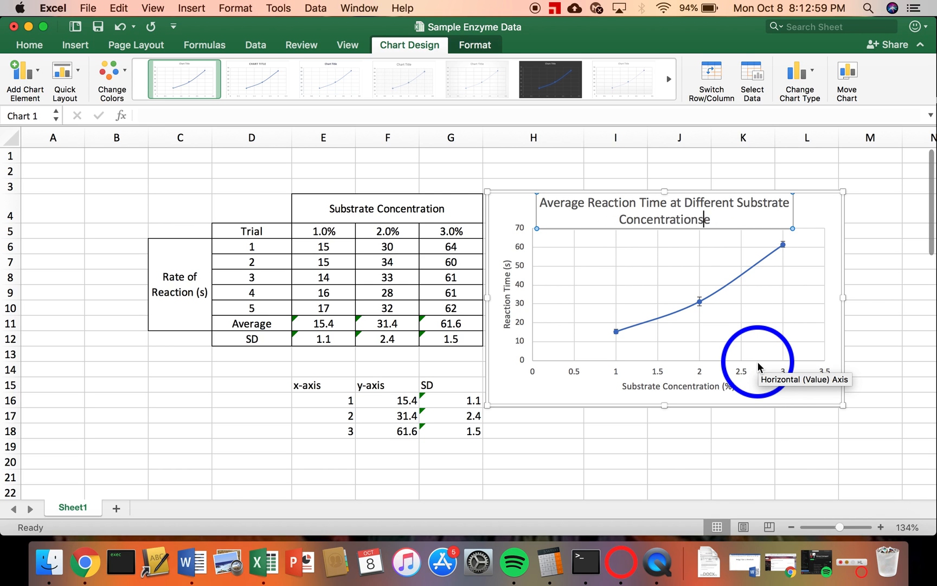
{"action": "left_click", "coordinate": [741, 468]}
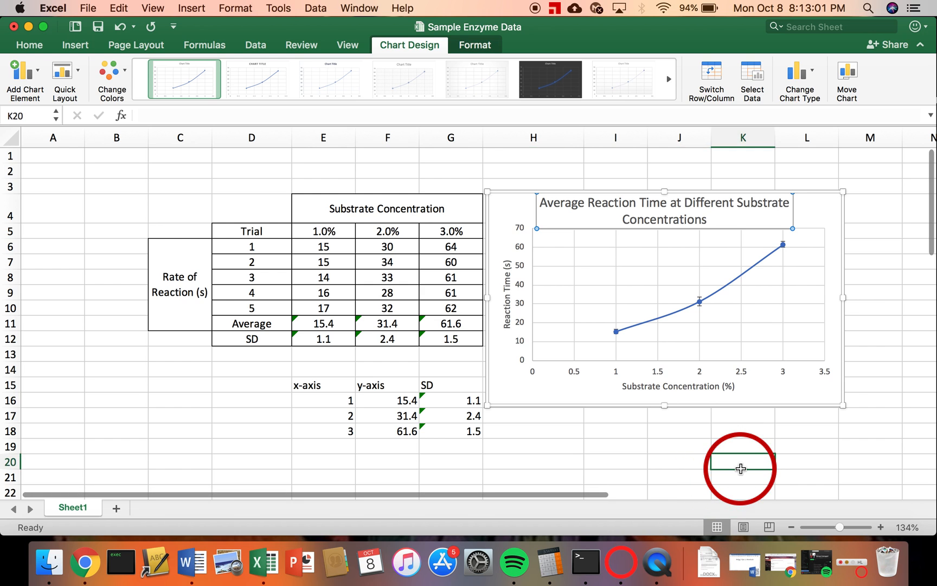